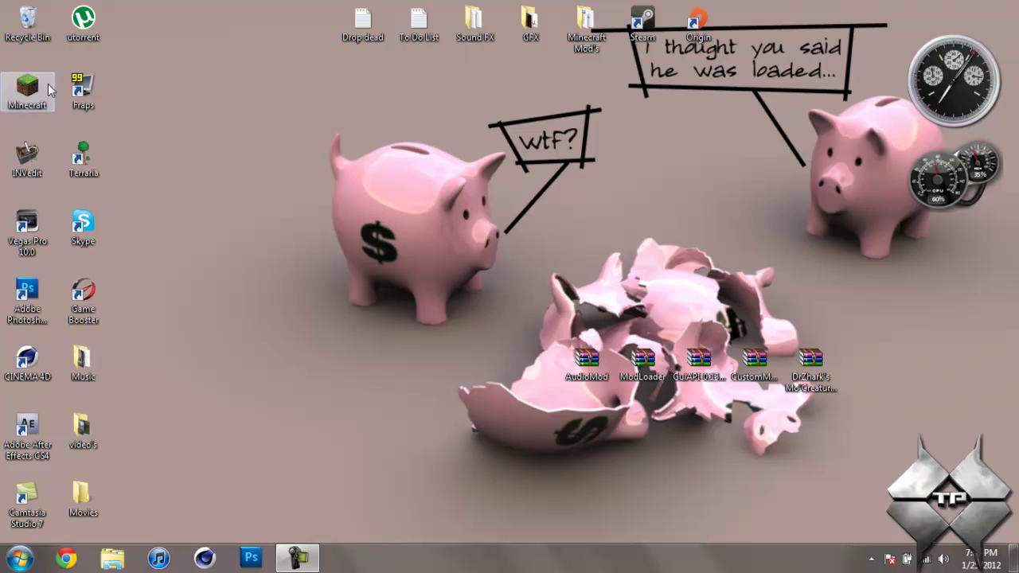
Step: Launch Minecraft, log in with the remembered account and load the saved singleplayer world
double_click(36, 88)
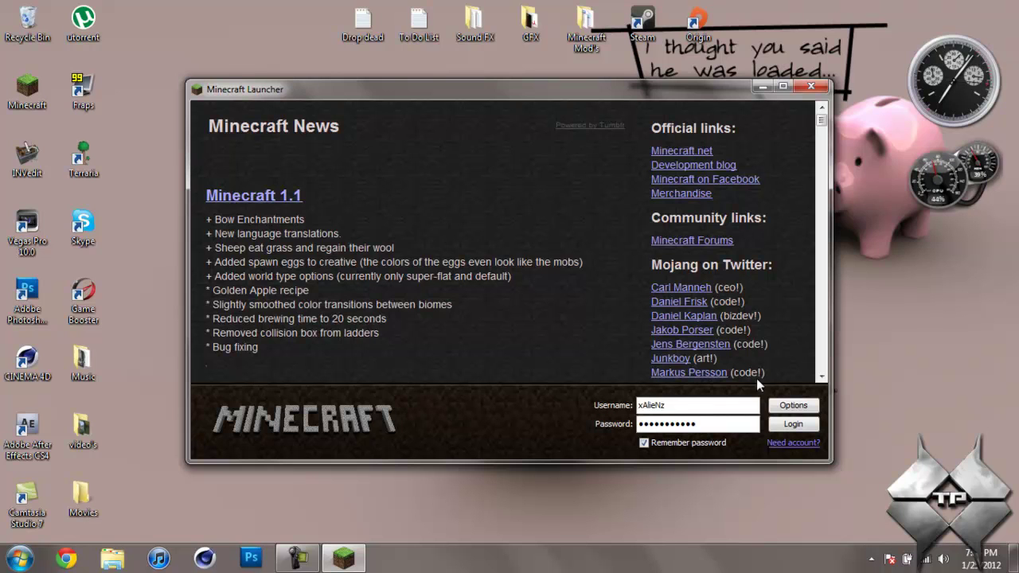
left_click(794, 424)
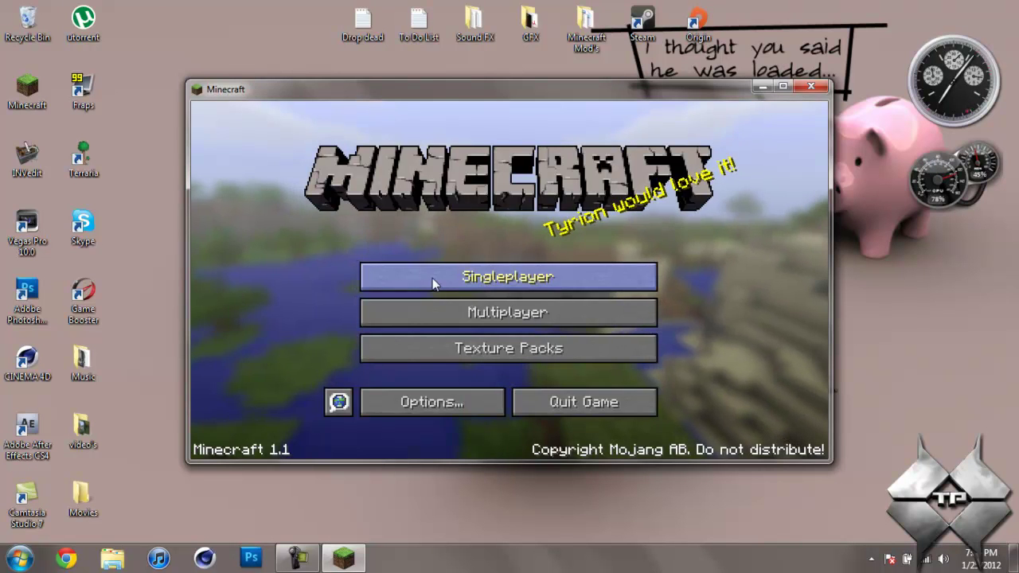
left_click(442, 278)
left_click(373, 168)
left_click(412, 393)
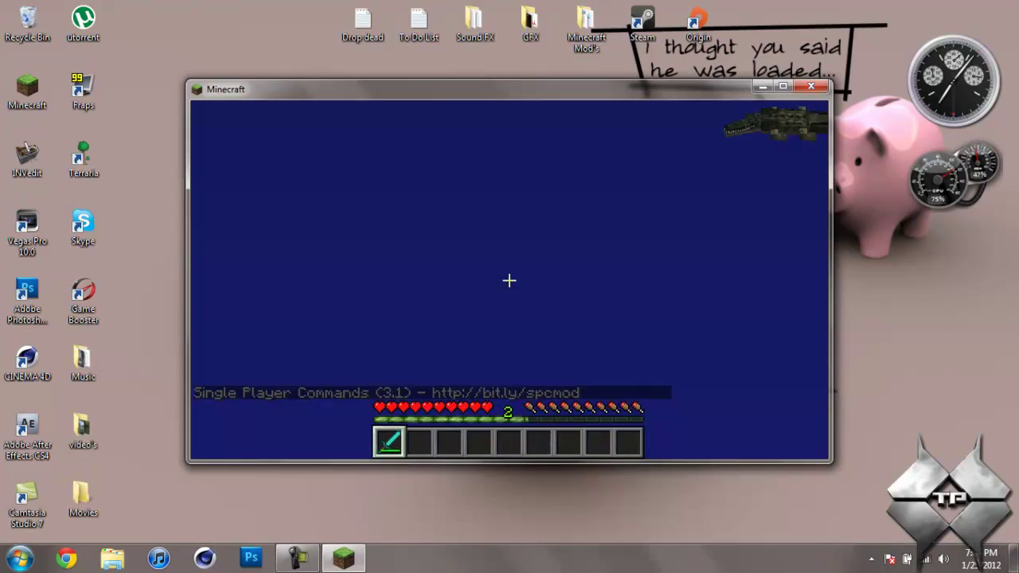
Step: Walk along the torch-lit plank terrace, switch the world to creative mode with TooManyItems and take off
key("s")
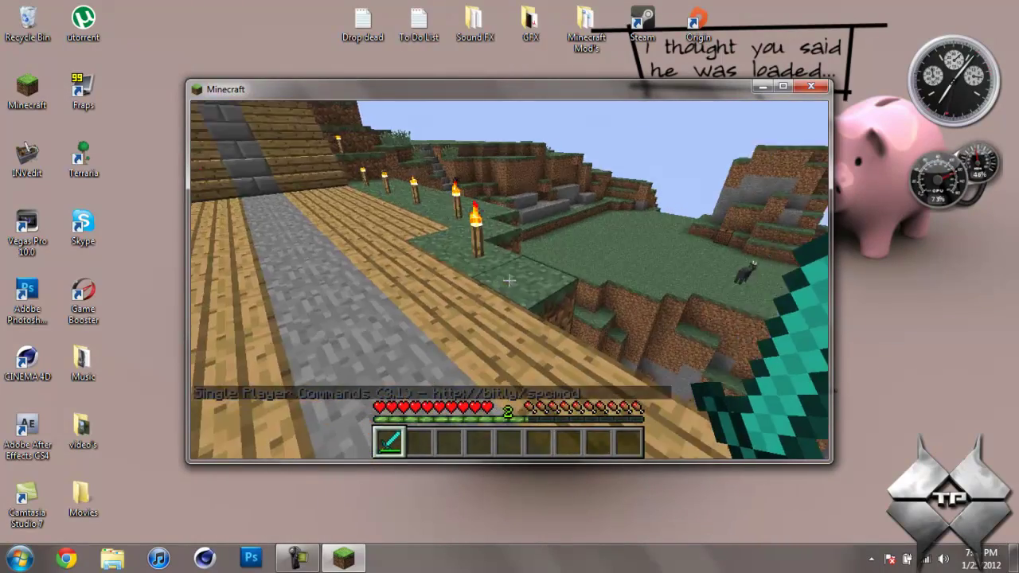
key("w")
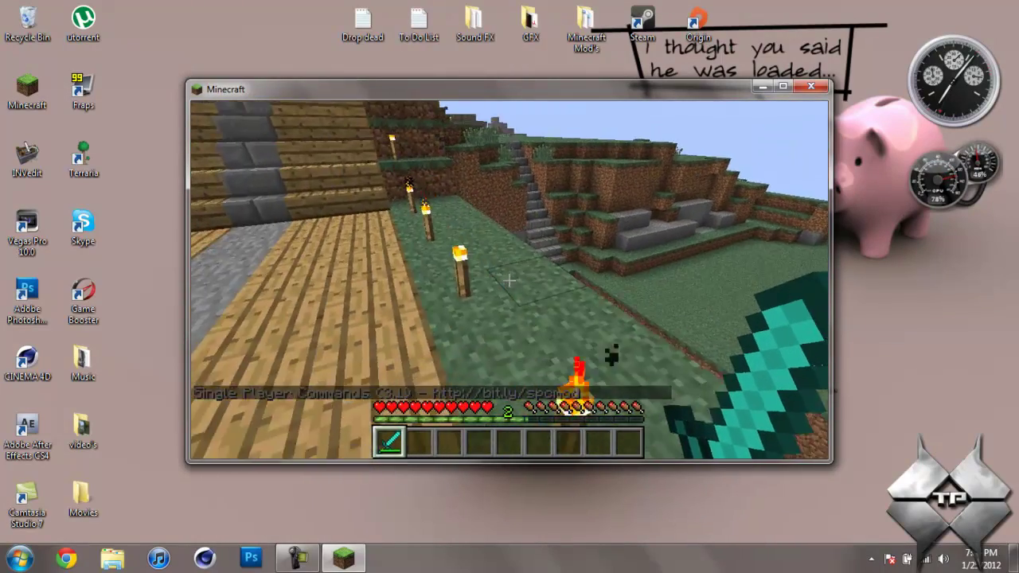
key("w")
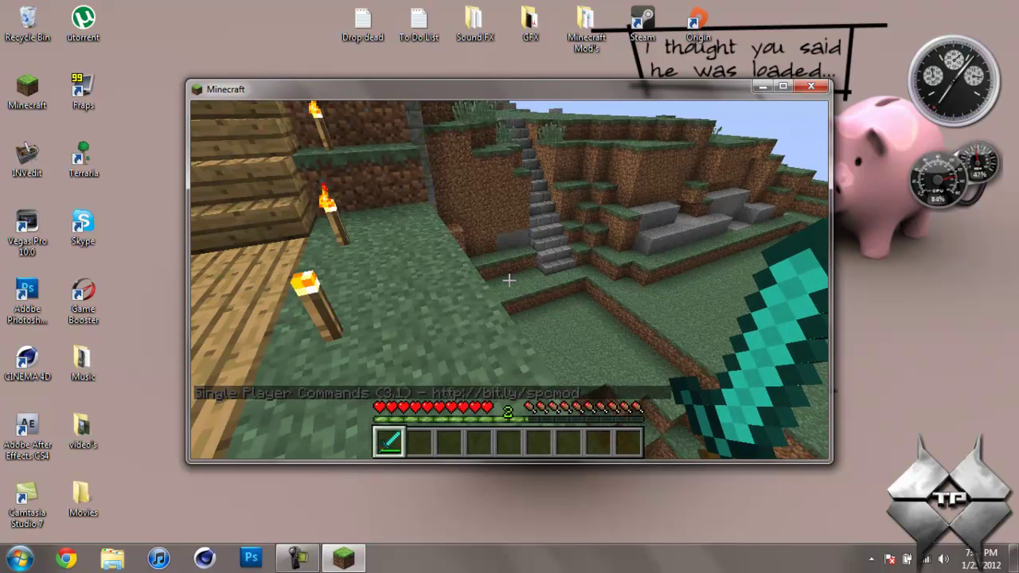
key("e")
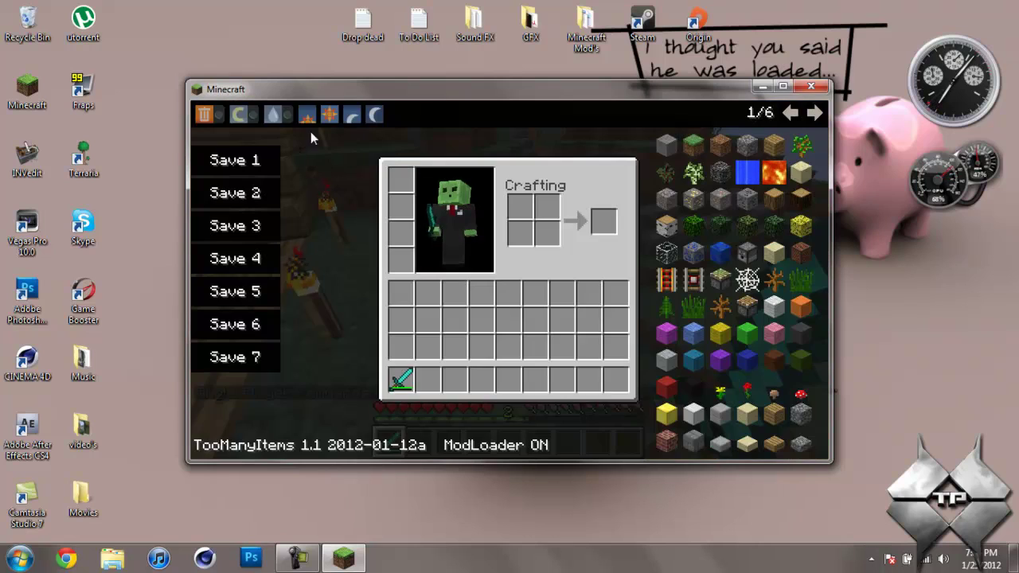
left_click(238, 114)
key("e")
key("space")
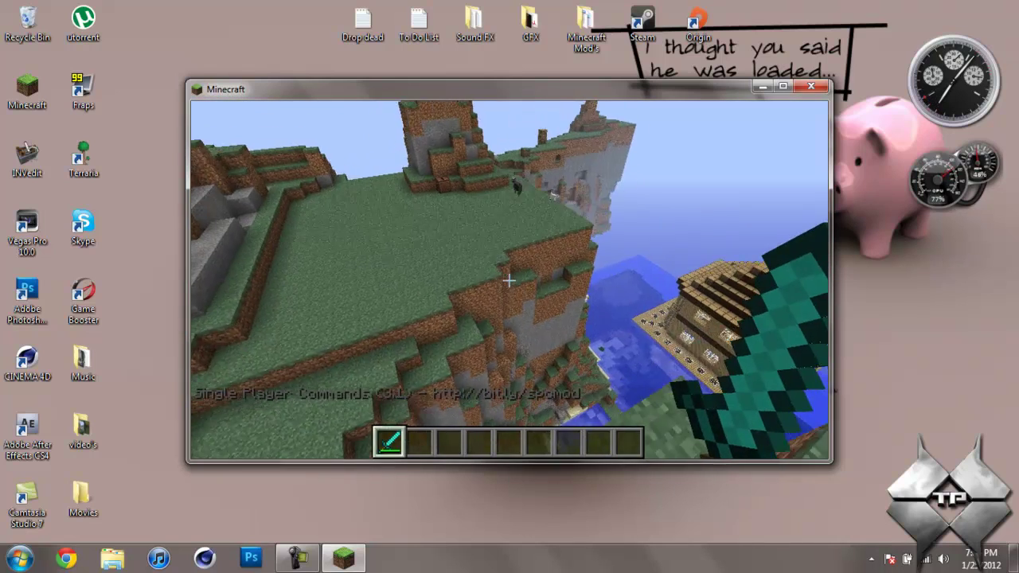
Step: Fly over the grassy plateau to view the goats, and continue to the wooden house on the water
key("w")
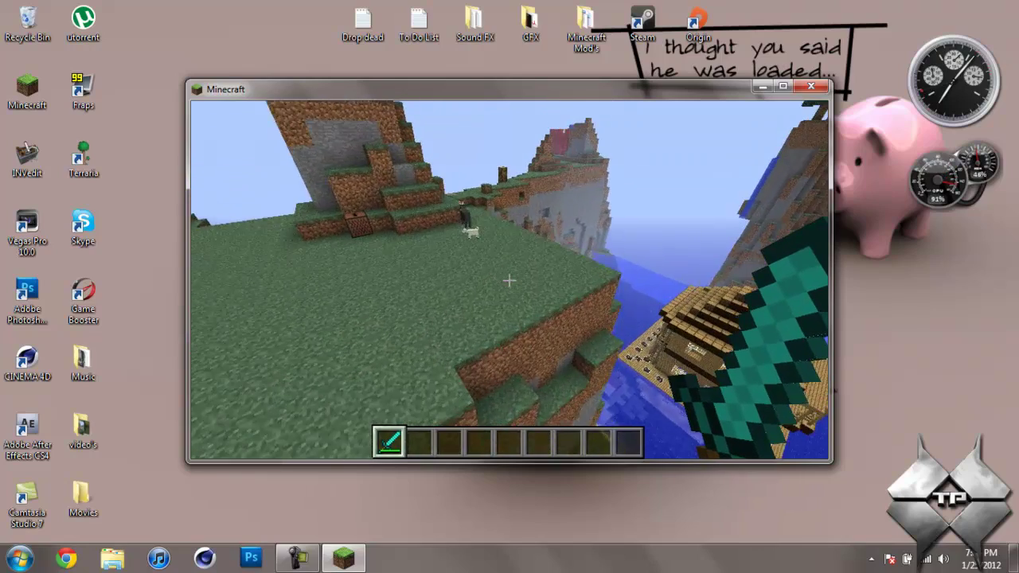
key("w")
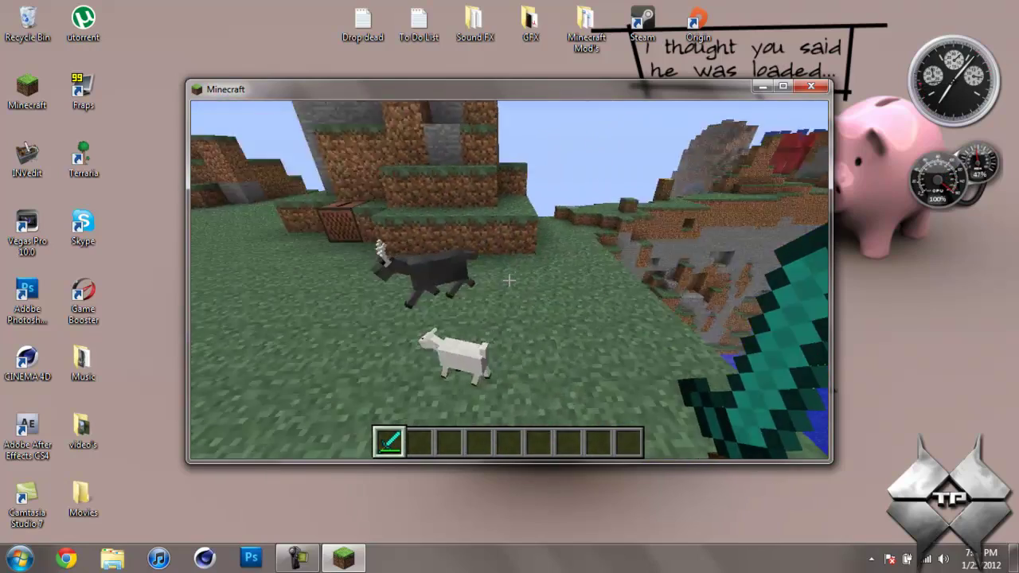
key("s")
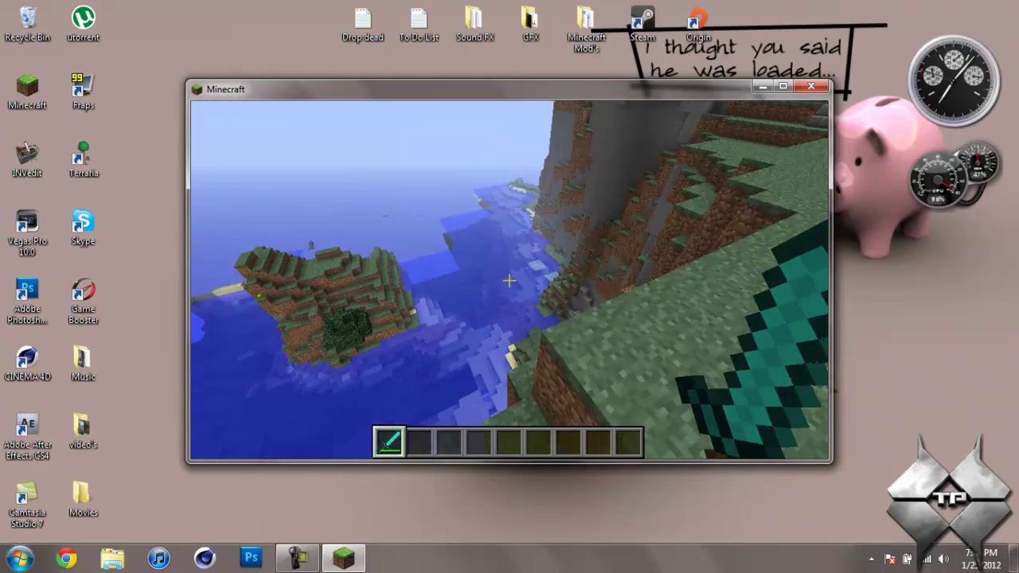
key("w")
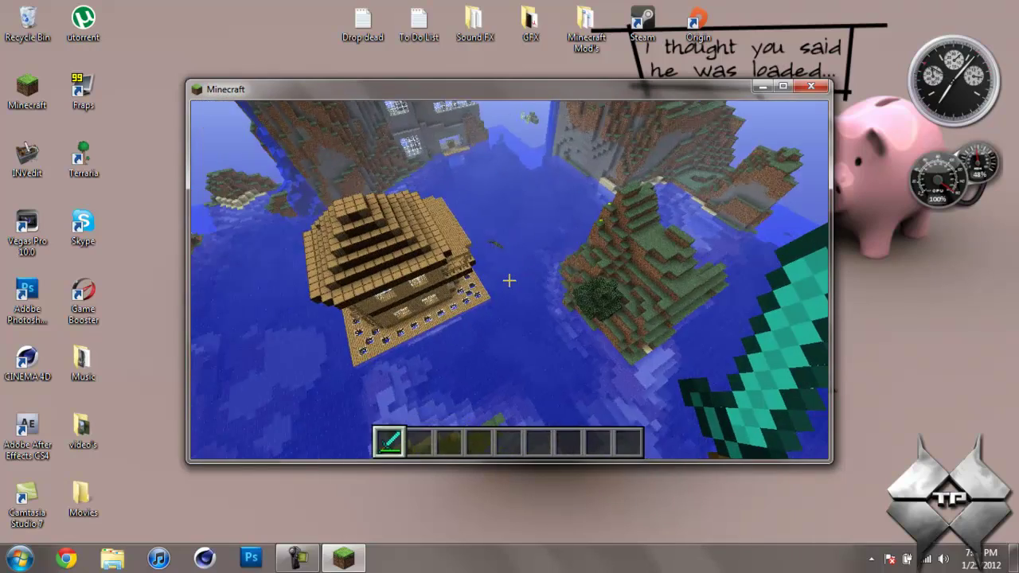
key("w")
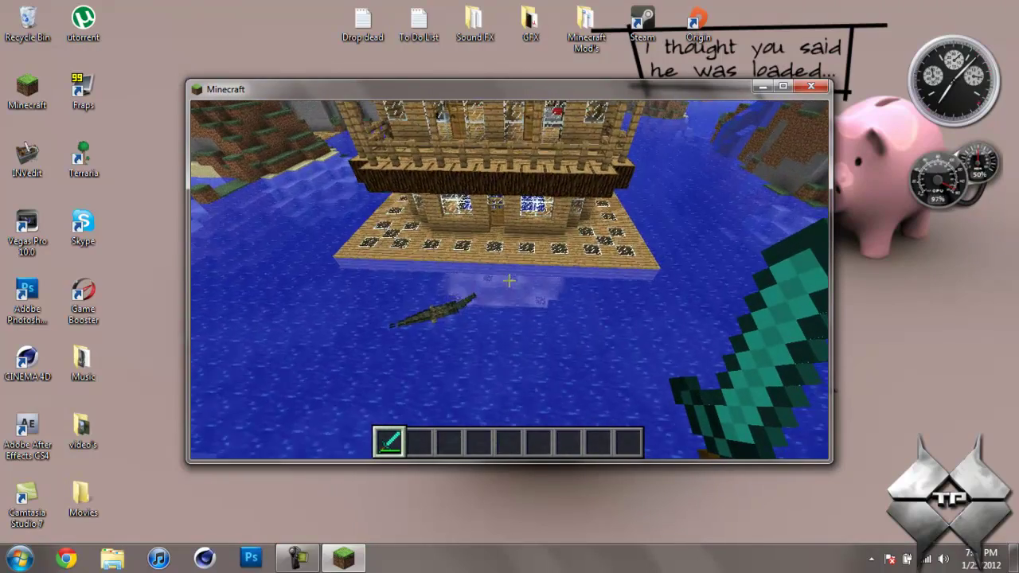
Step: Spawn a pig over the water near the crocodile with the command "spawn pig"
key("t")
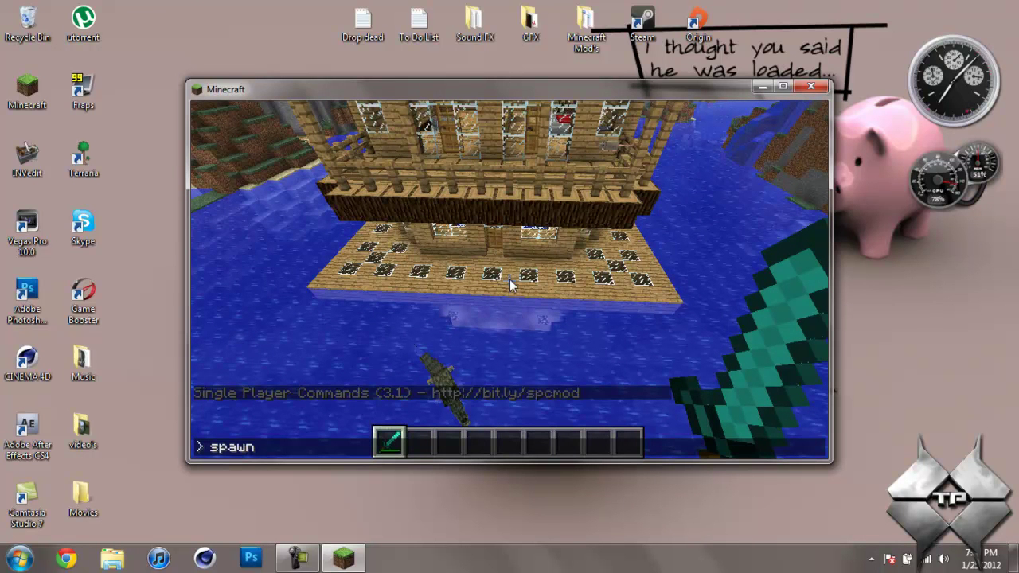
type("spawn pig")
key("Return")
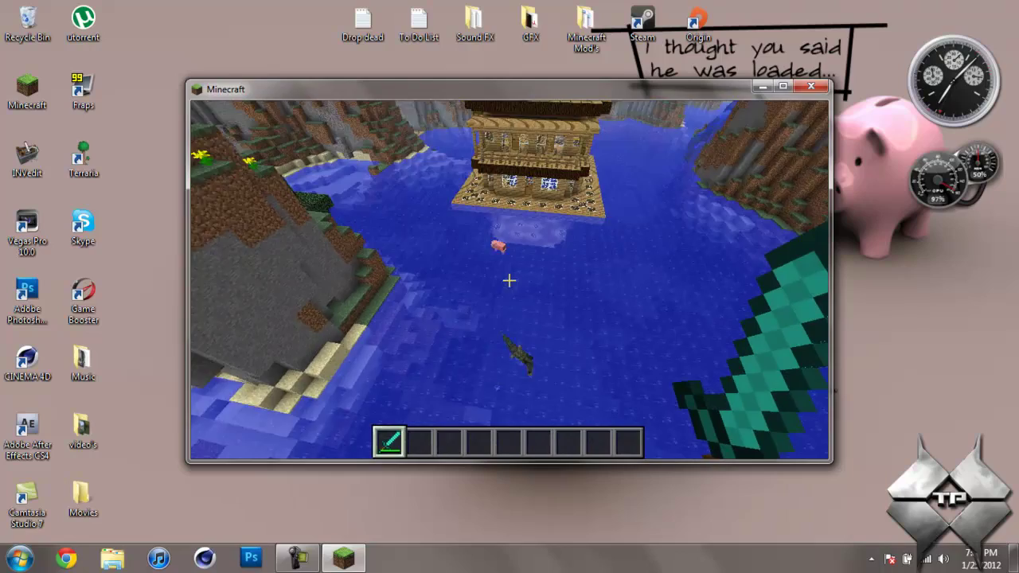
Step: Fly down to the crocodile in the water and strike at it with the diamond sword
key("w")
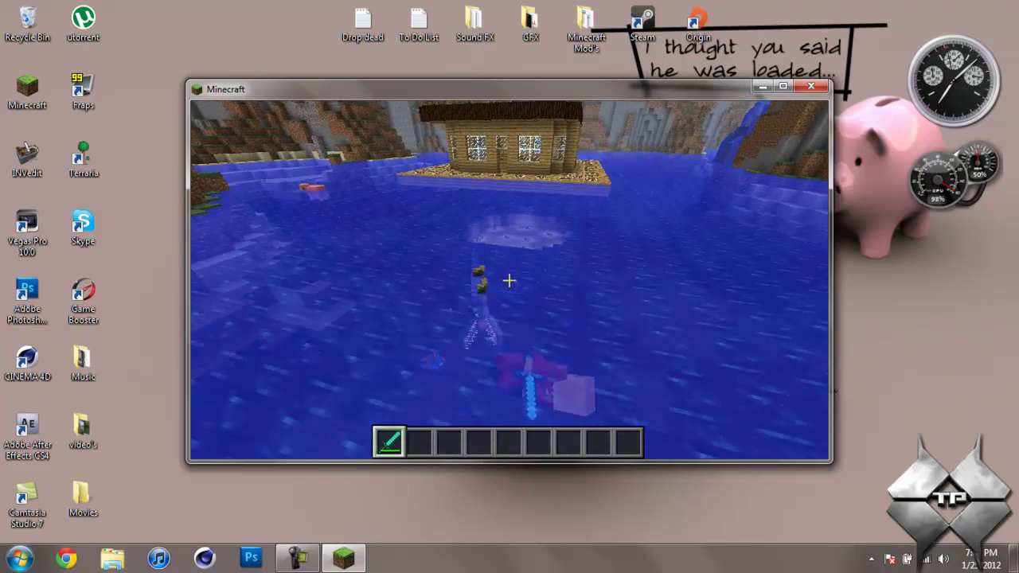
left_click(510, 279)
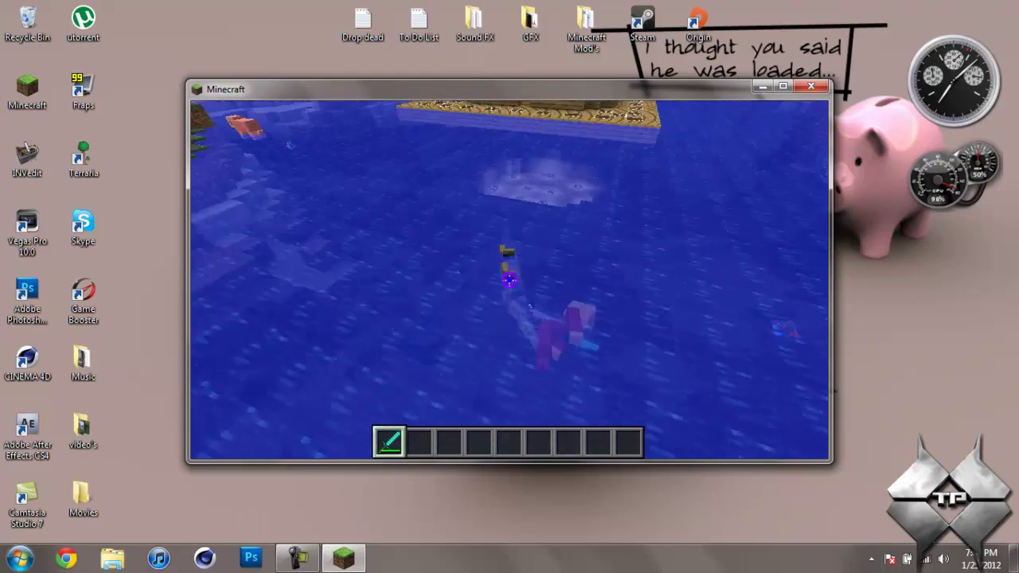
left_click(510, 280)
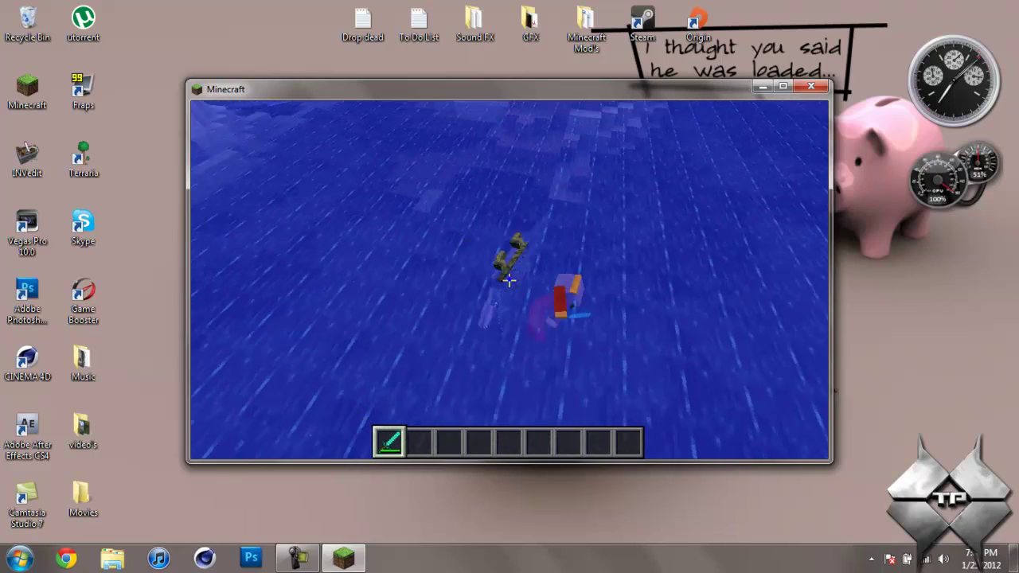
left_click(510, 280)
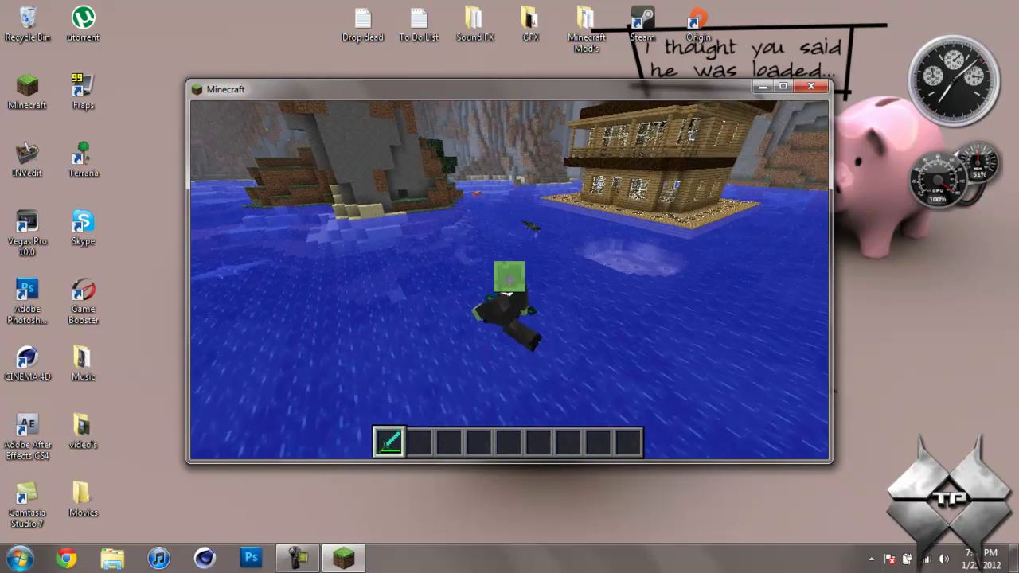
Step: Fly inland from the plateau across the grassy valleys and hills, looking for more of the mod's animals
key("w")
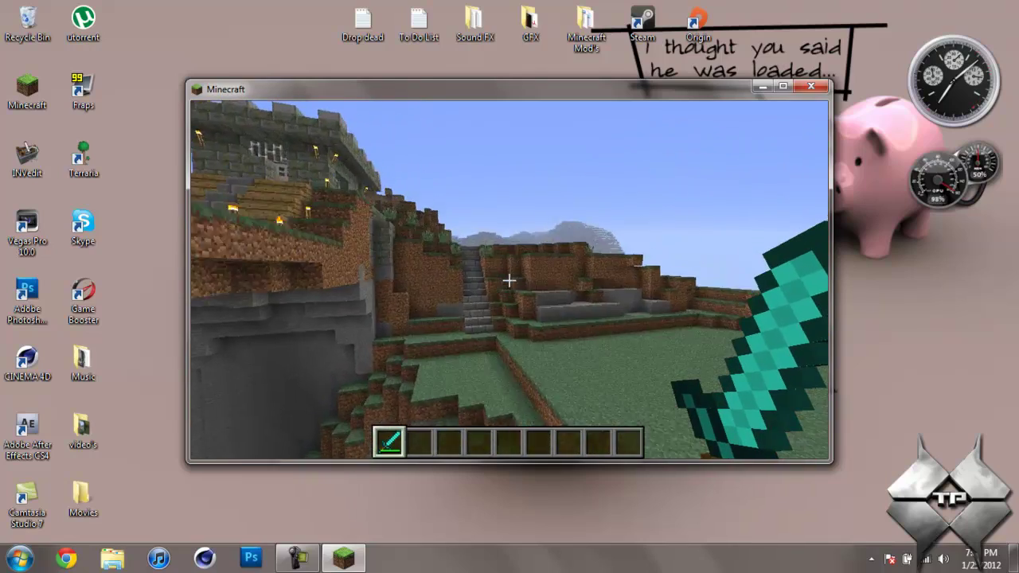
key("w")
key("space")
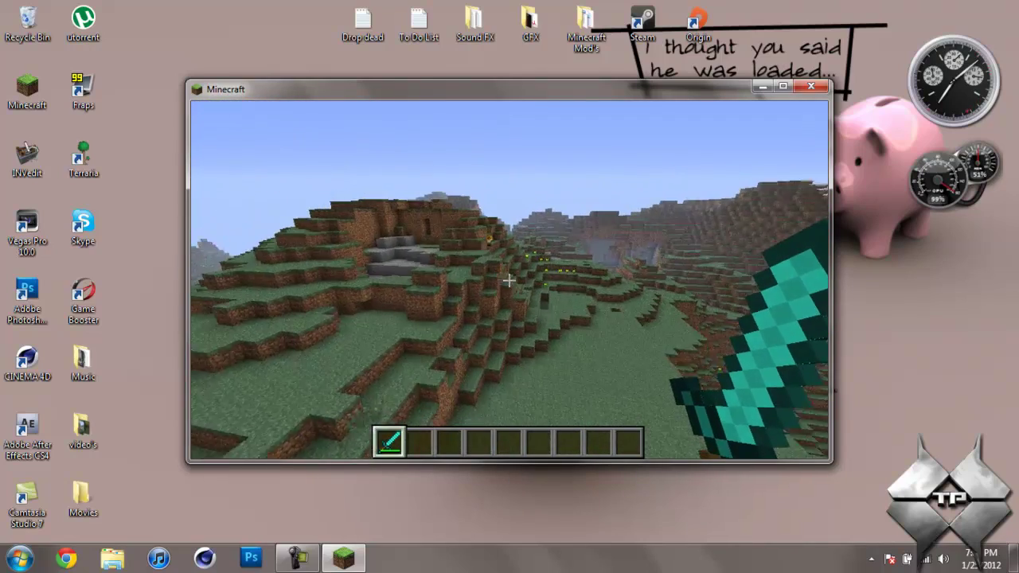
key("w")
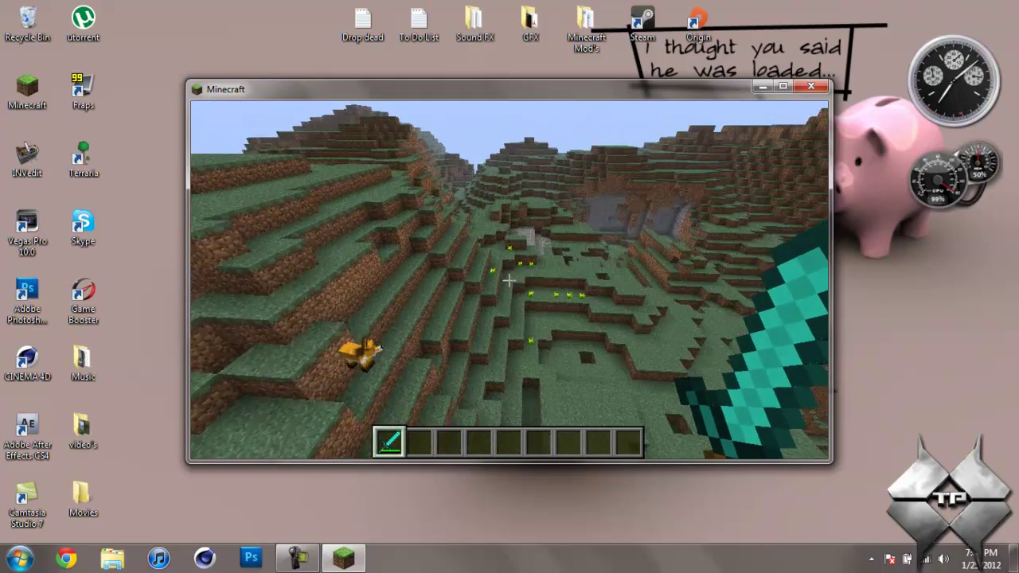
key("w")
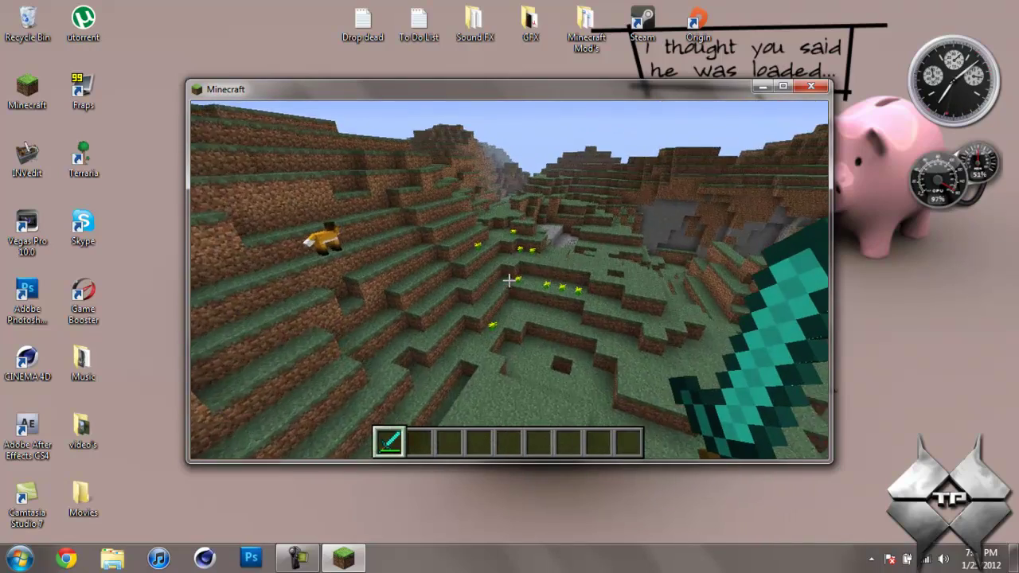
key("w")
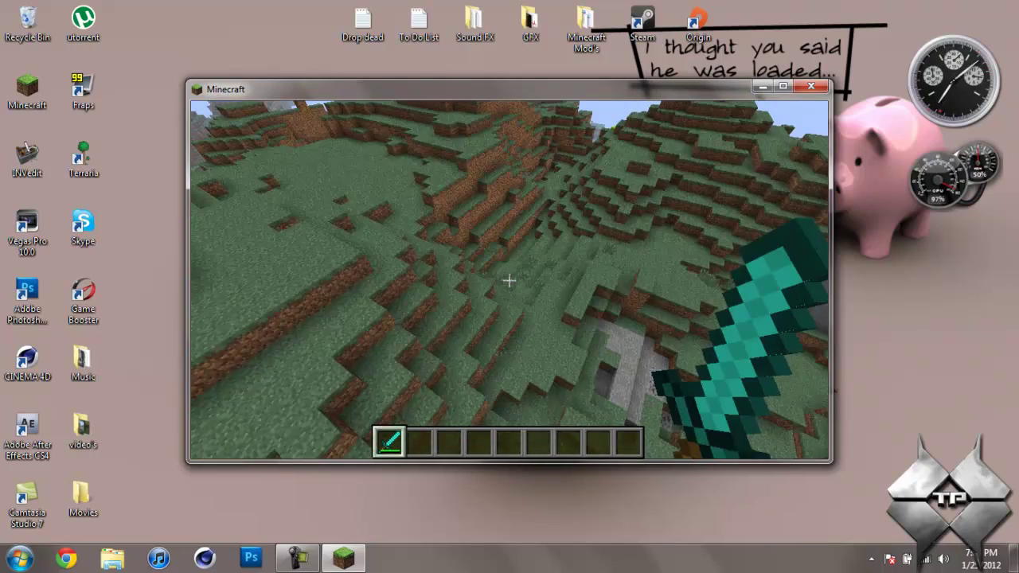
key("w")
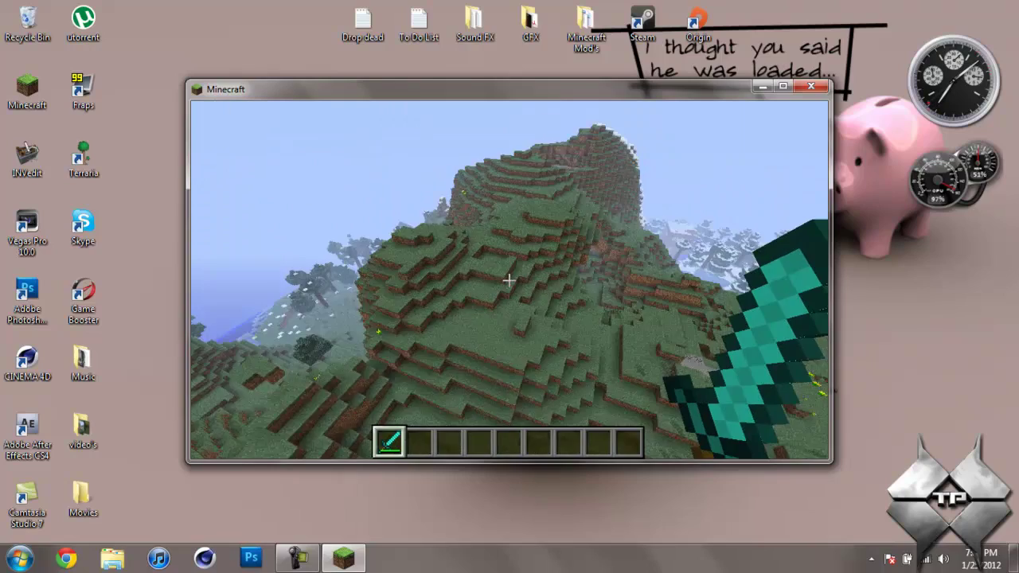
key("w")
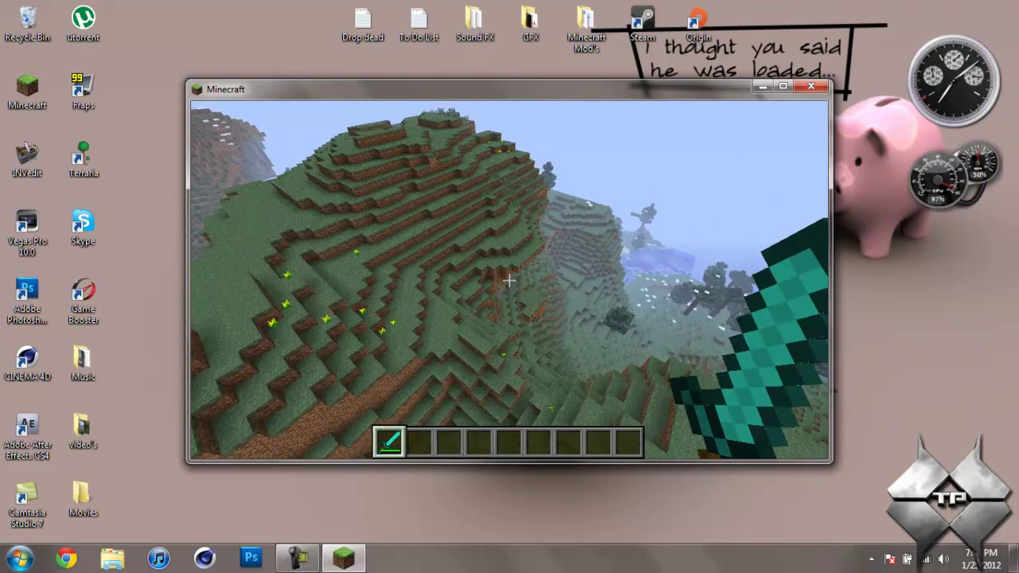
key("w")
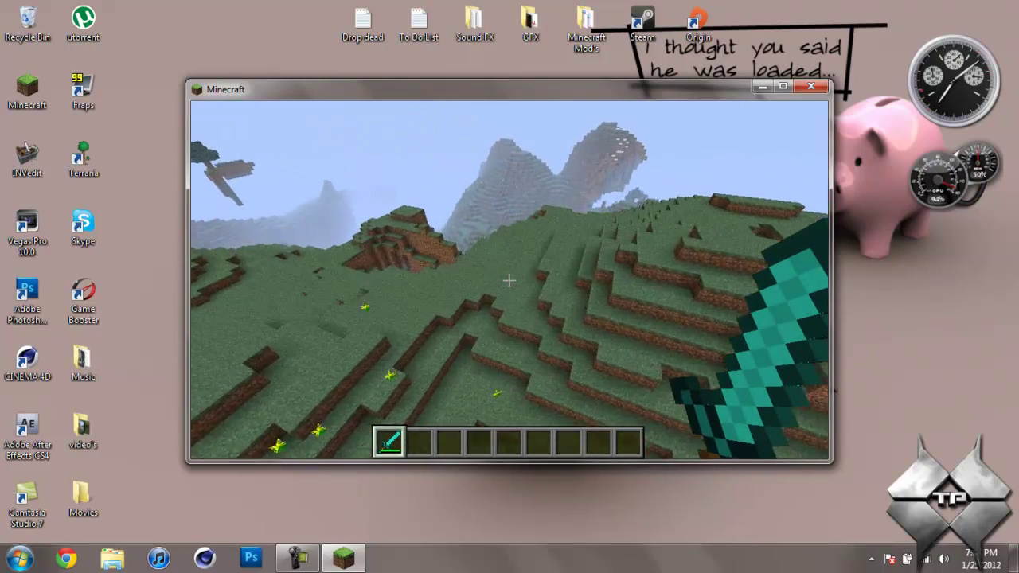
key("w")
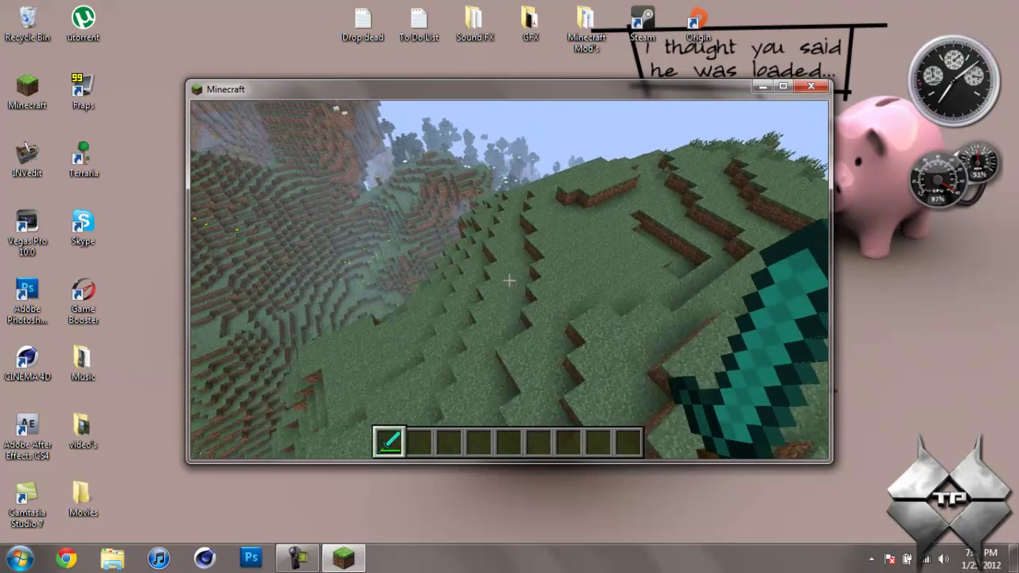
key("w")
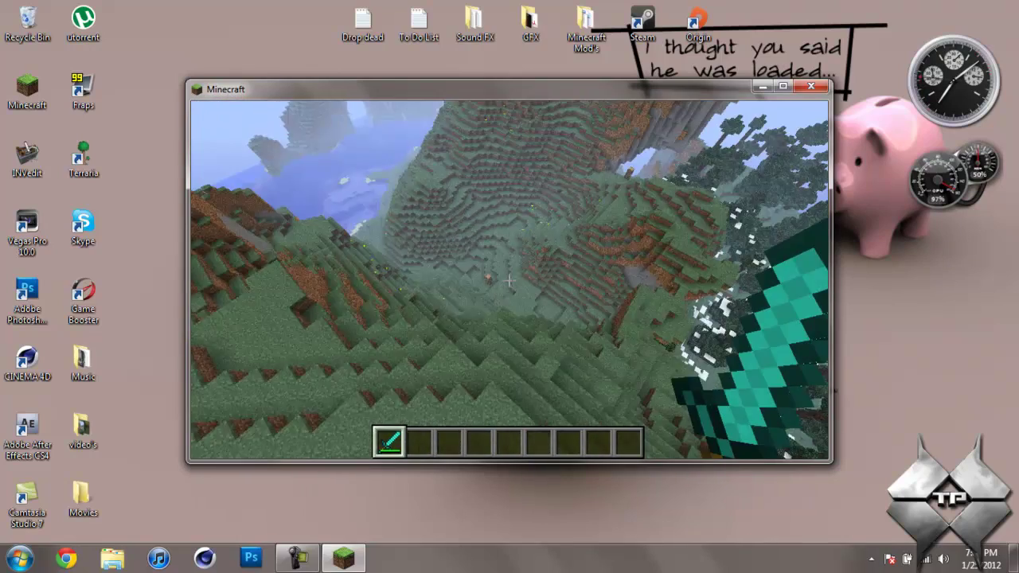
key("w")
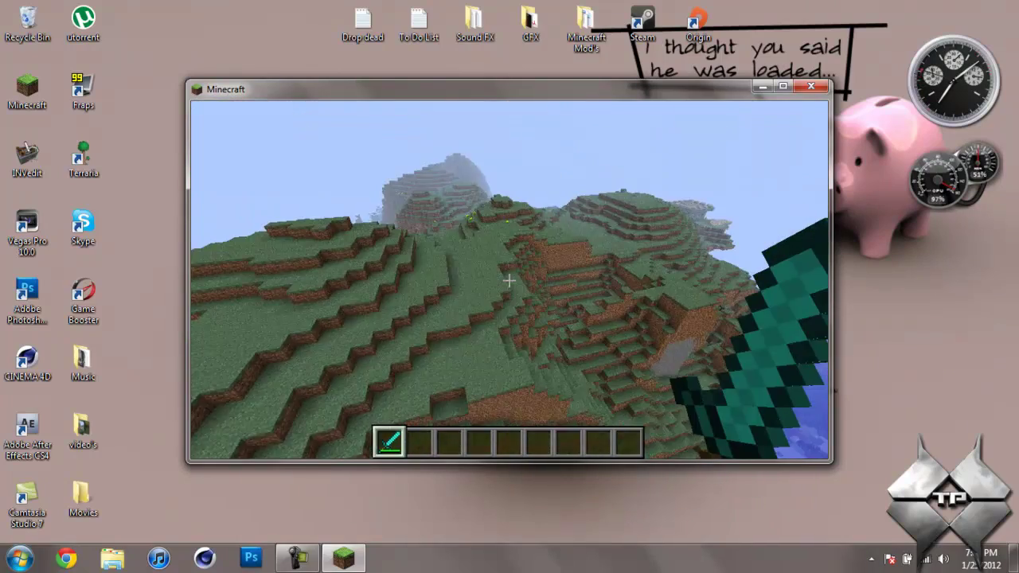
key("w")
key("w")
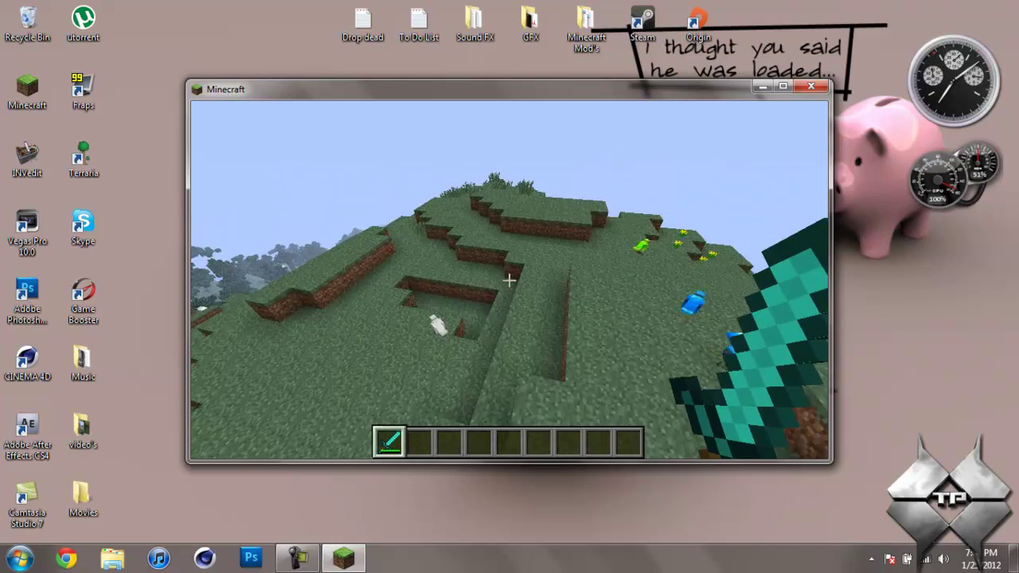
Step: Examine the blue and green birds on the grassy hilltop and fly on over the surrounding hills
key("w")
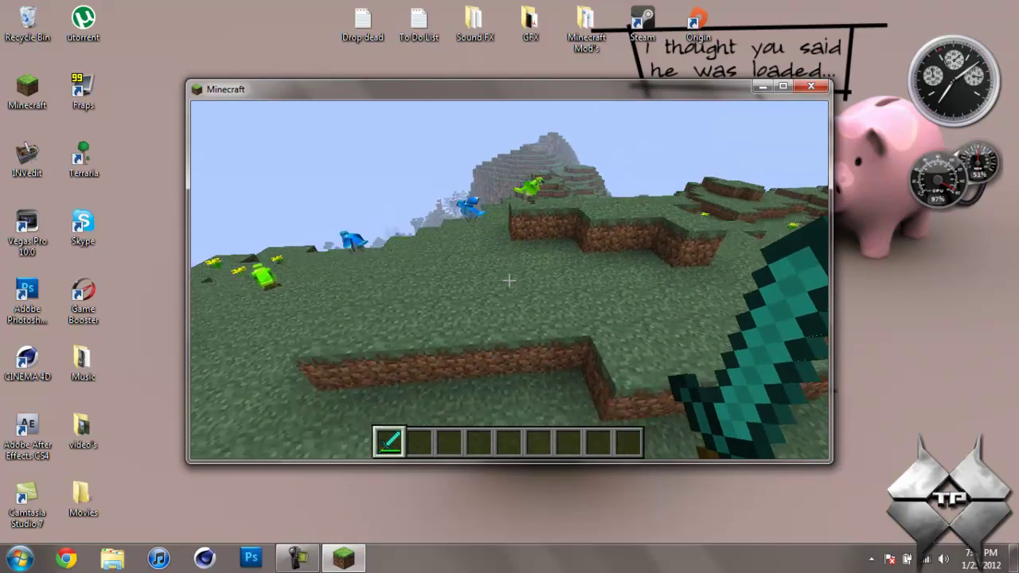
key("w")
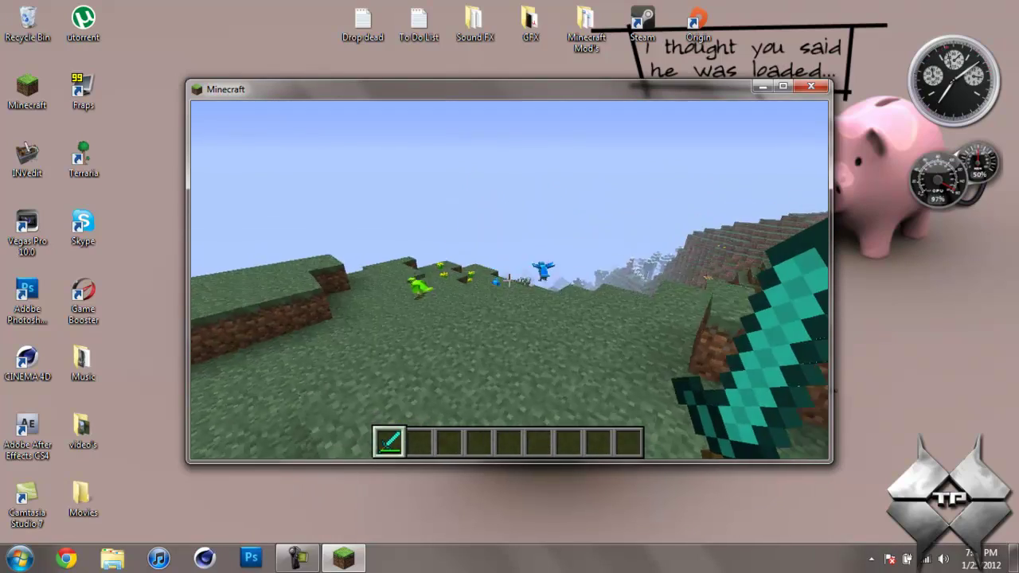
key("w")
key("space")
key("space")
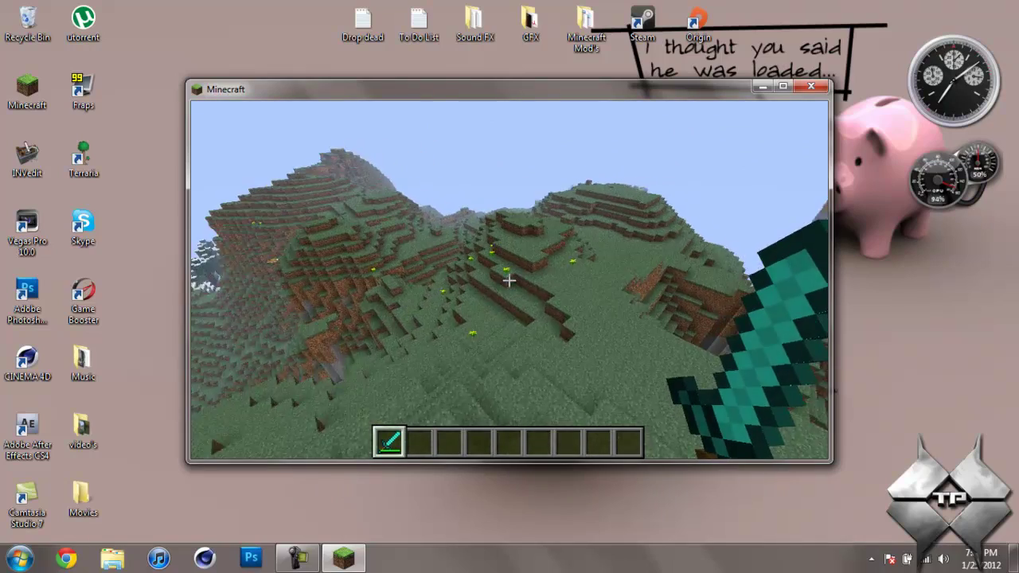
key("w")
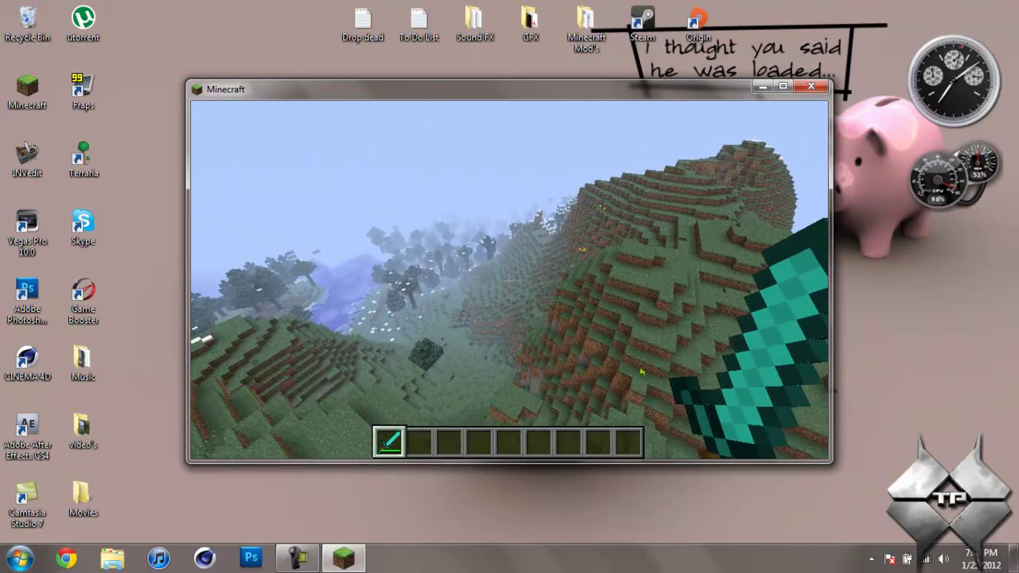
Step: Fly on along the grassy hillsides past the flowers and exposed stone, looking for more creatures
key("w")
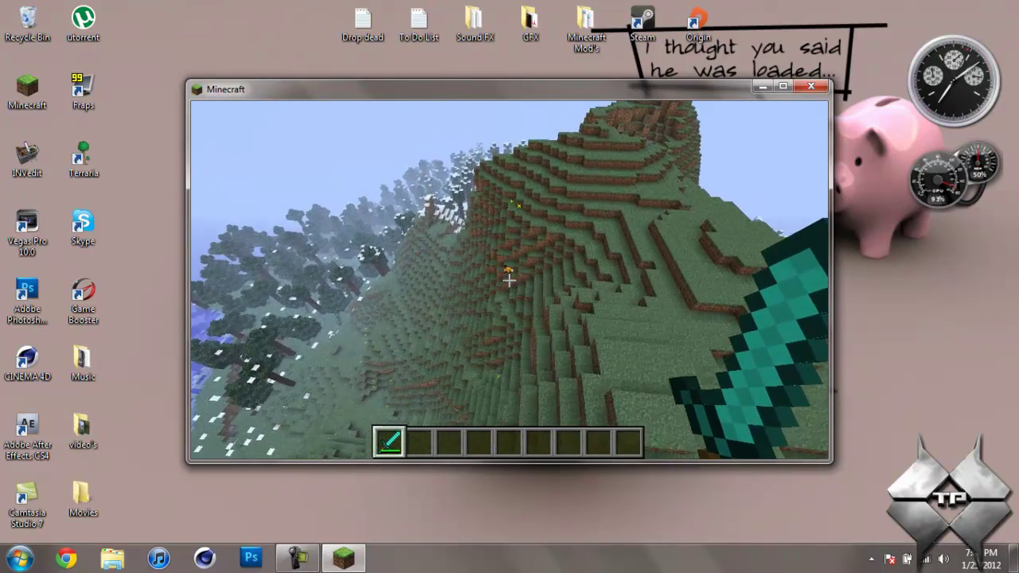
key("w")
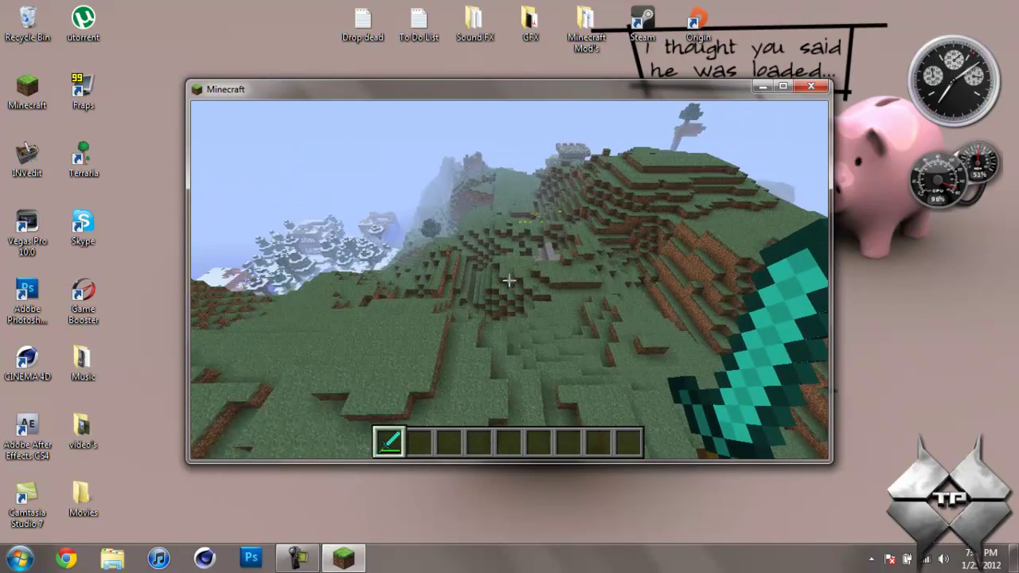
key("w")
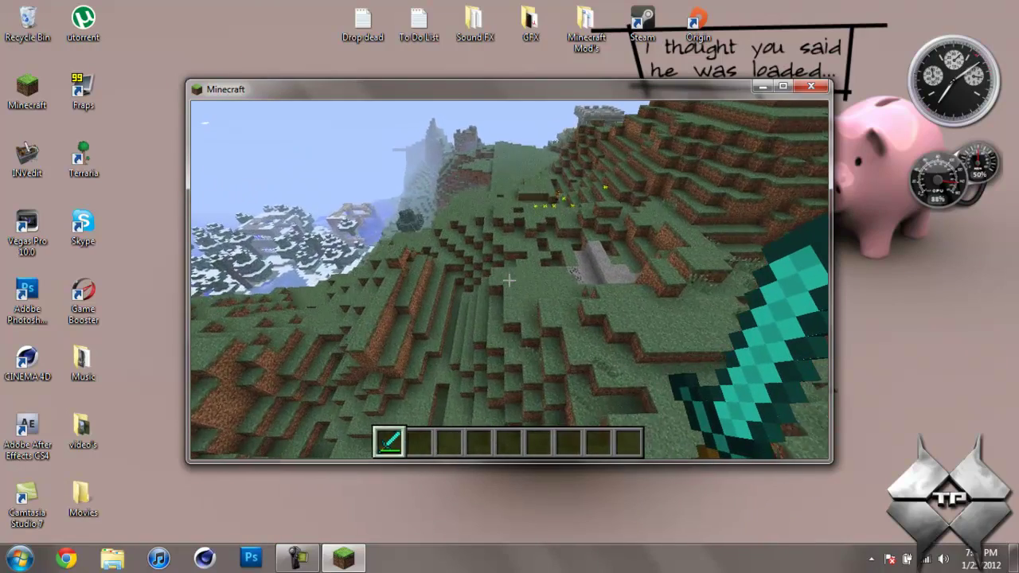
key("w")
Step: Save and quit the world to the title screen and quit the game
key("Escape")
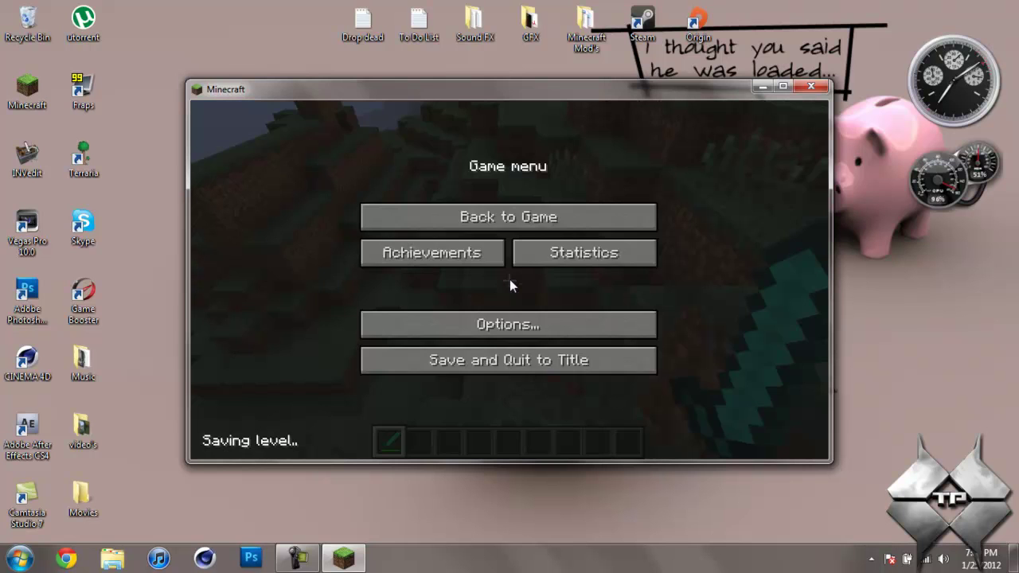
left_click(531, 370)
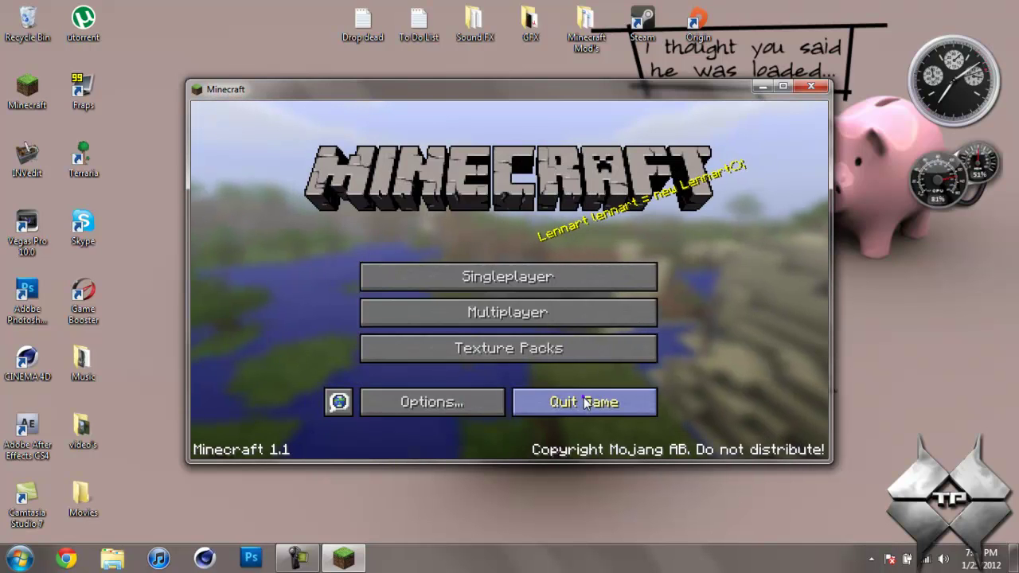
left_click(586, 403)
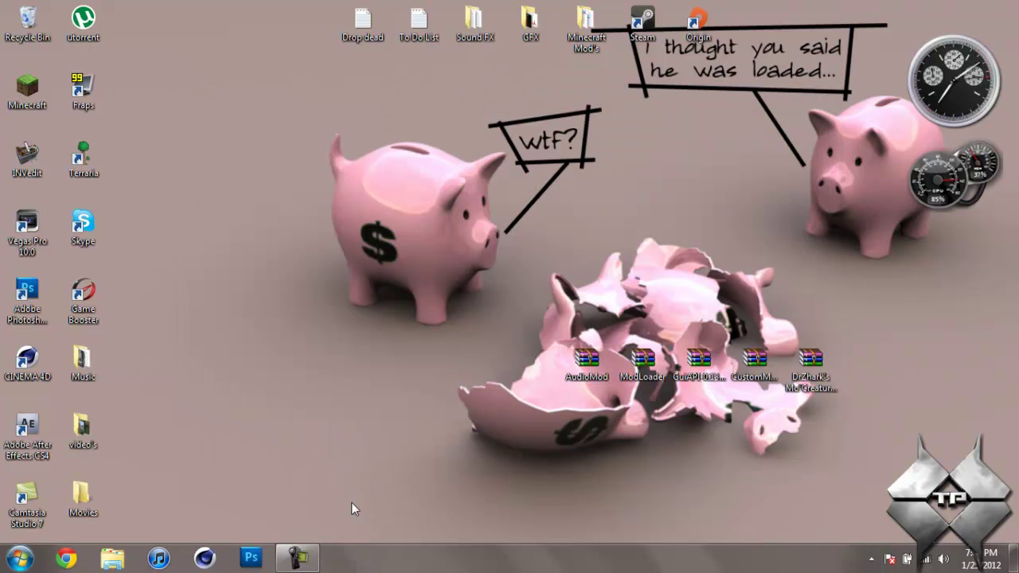
left_click(297, 557)
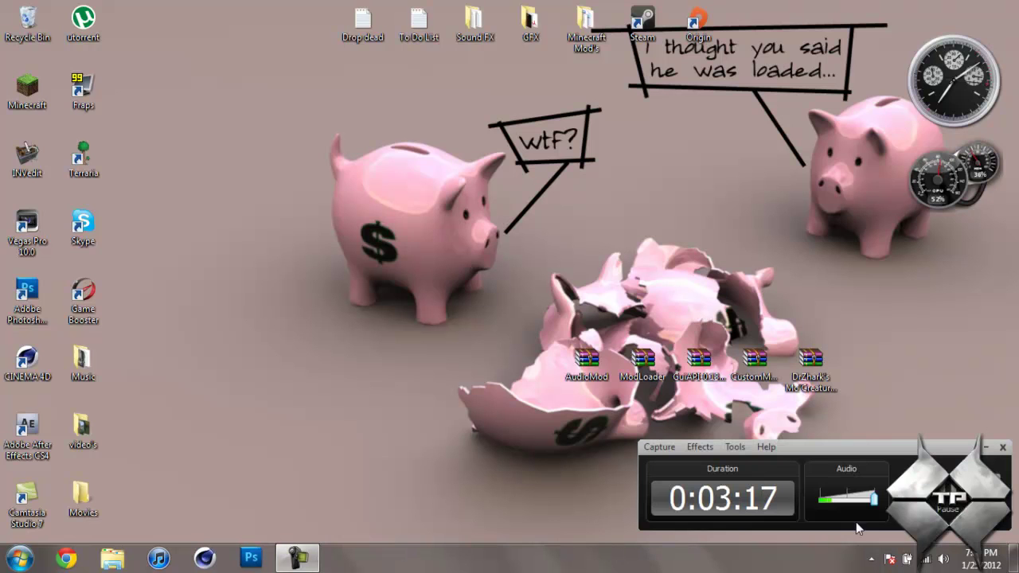
left_click(949, 495)
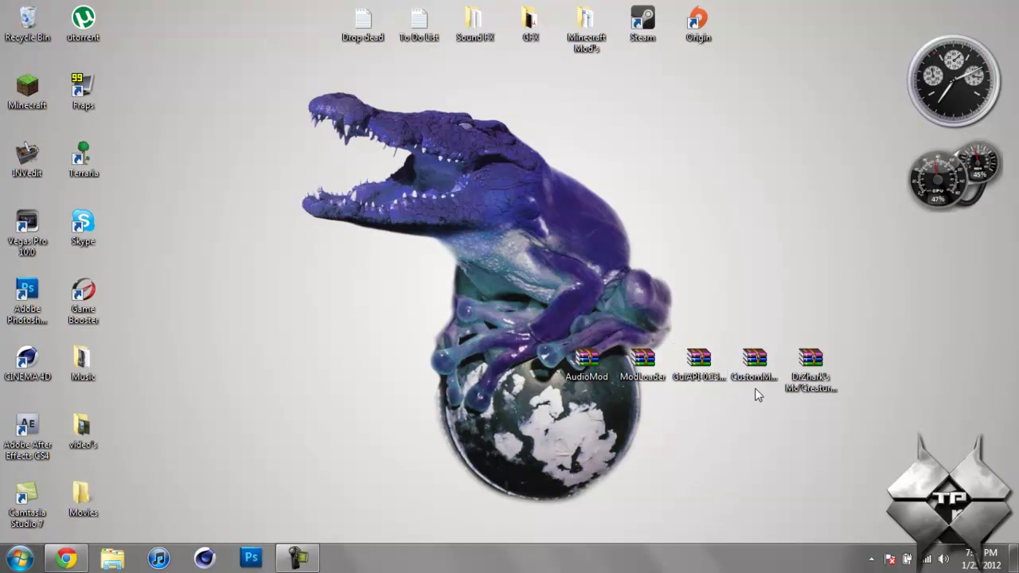
Step: Point out the mod archives on the desktop, and switch to Chrome to look over the four open forum threads
left_click(759, 368)
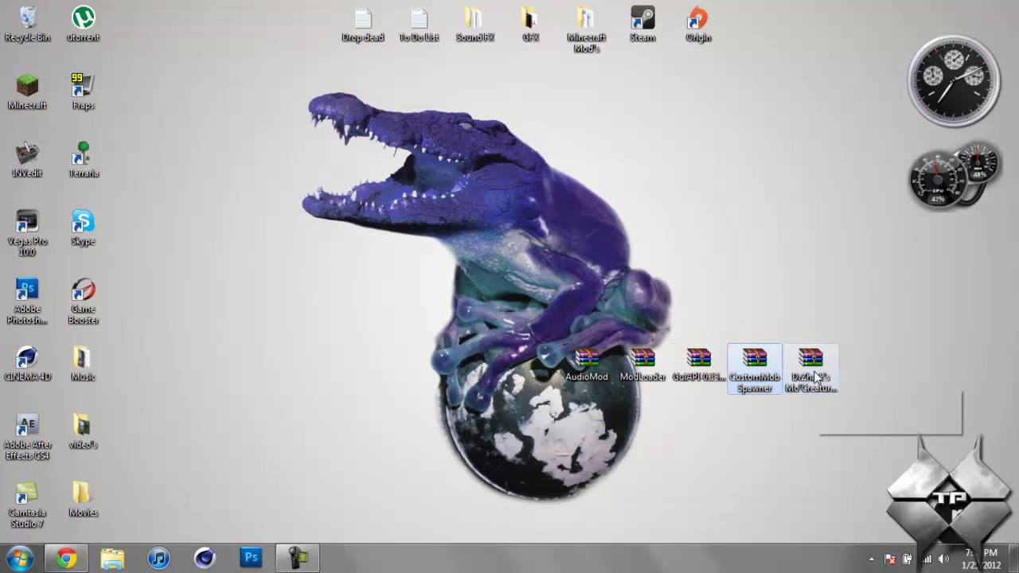
left_click_drag(542, 299, 807, 443)
left_click(66, 558)
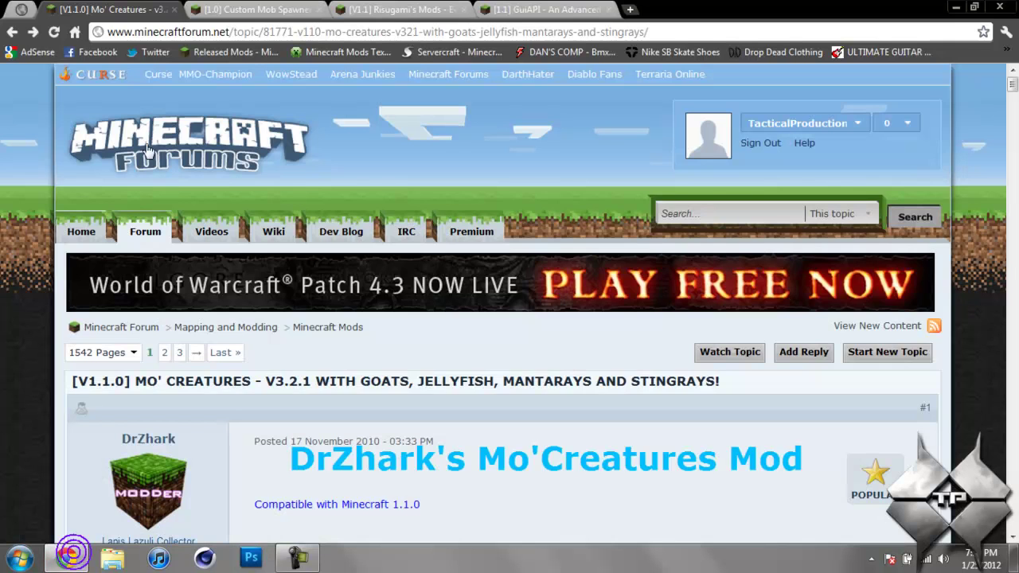
left_click(239, 10)
left_click(404, 11)
left_click(549, 10)
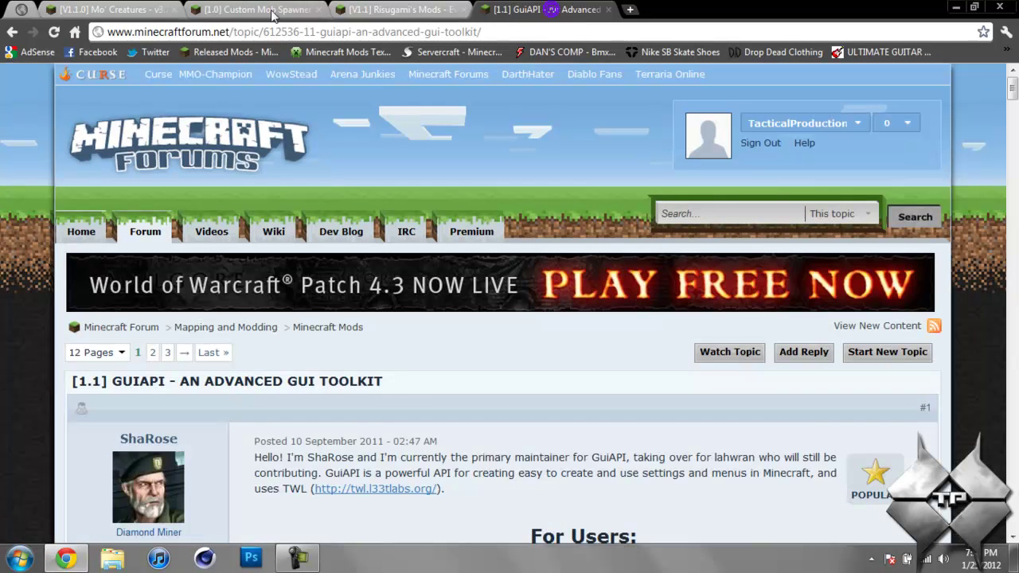
Step: Look through the Mo' Creatures forum thread for the mod's download link and the list of other files needed
left_click(132, 8)
scroll(539, 223, "down", 10)
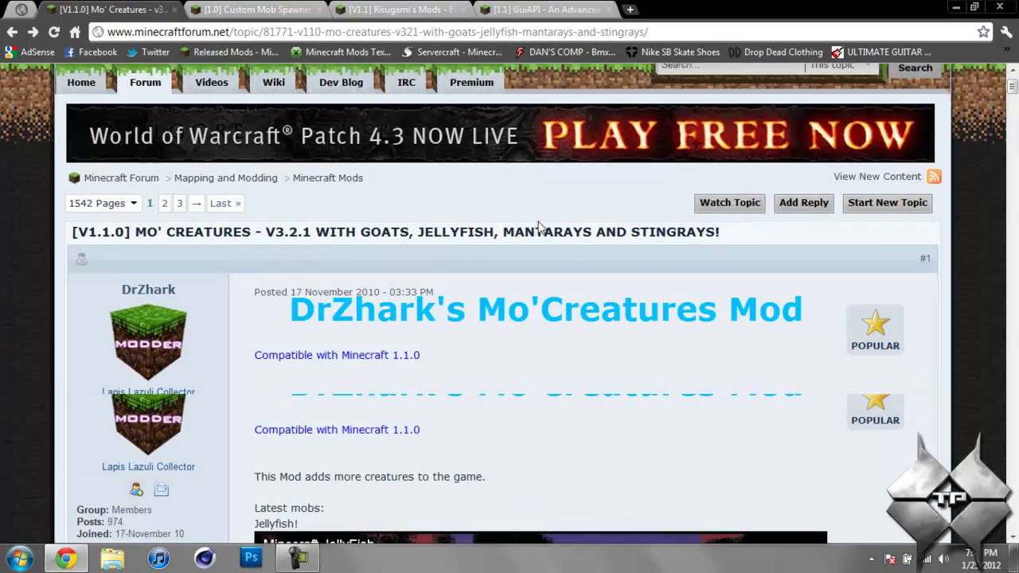
scroll(537, 228, "down", 8)
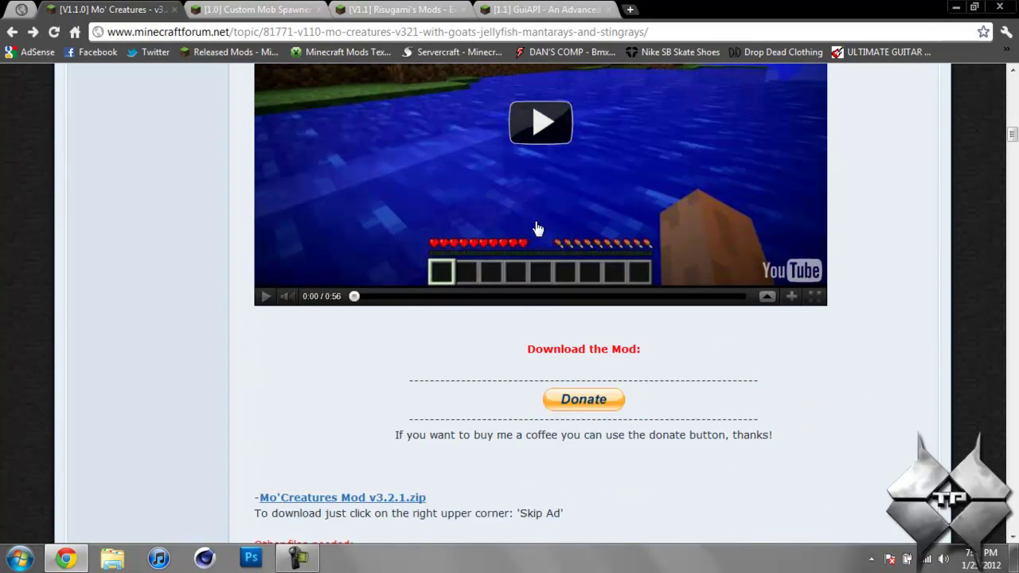
scroll(536, 228, "down", 3)
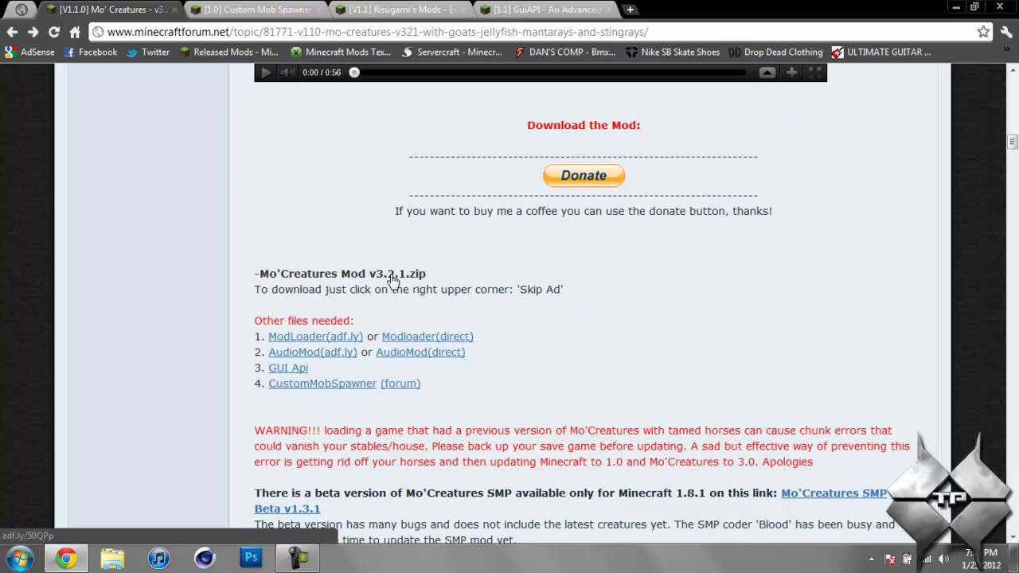
scroll(412, 280, "down", 6)
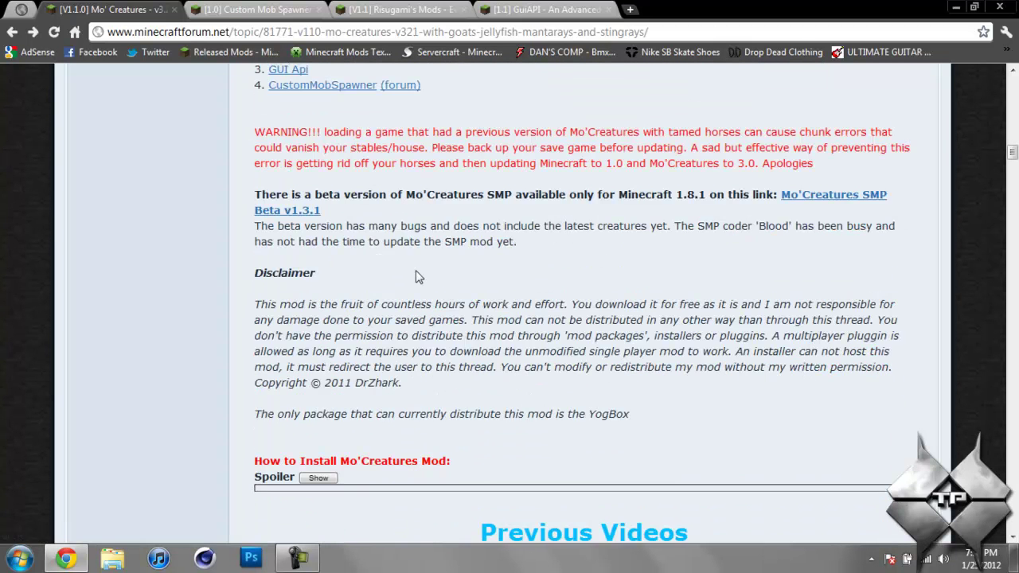
scroll(416, 275, "up", 7)
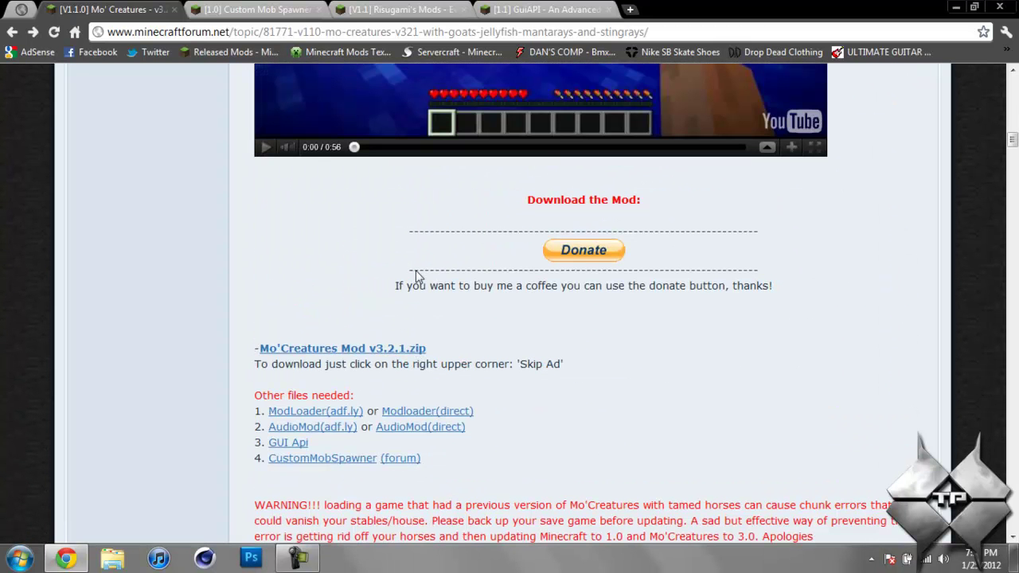
Step: Follow the Mo'Creatures Mod v3.2.1.zip link past the ad to its MediaFire page, and go back toward the forum thread
left_click(301, 355)
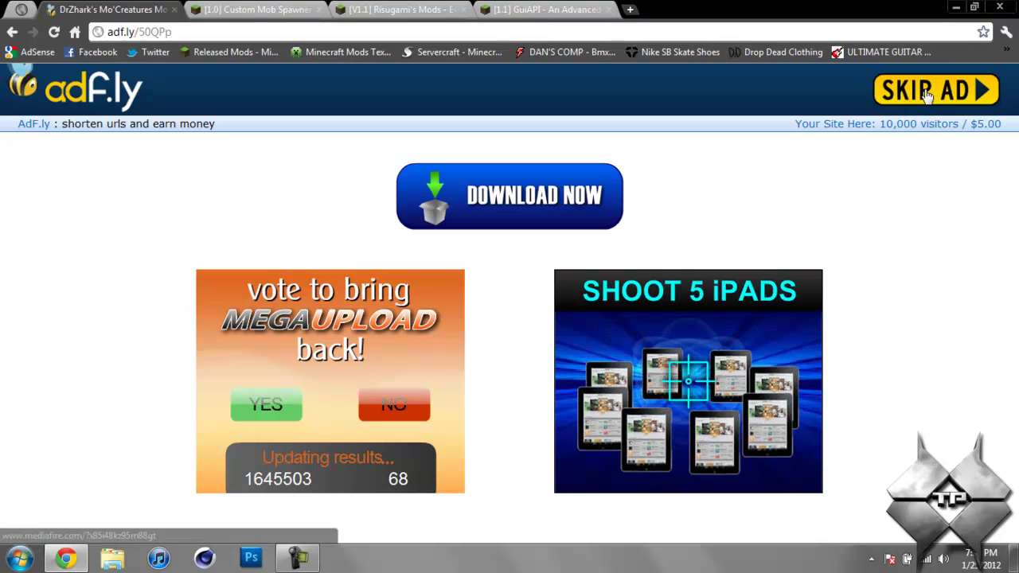
left_click(927, 95)
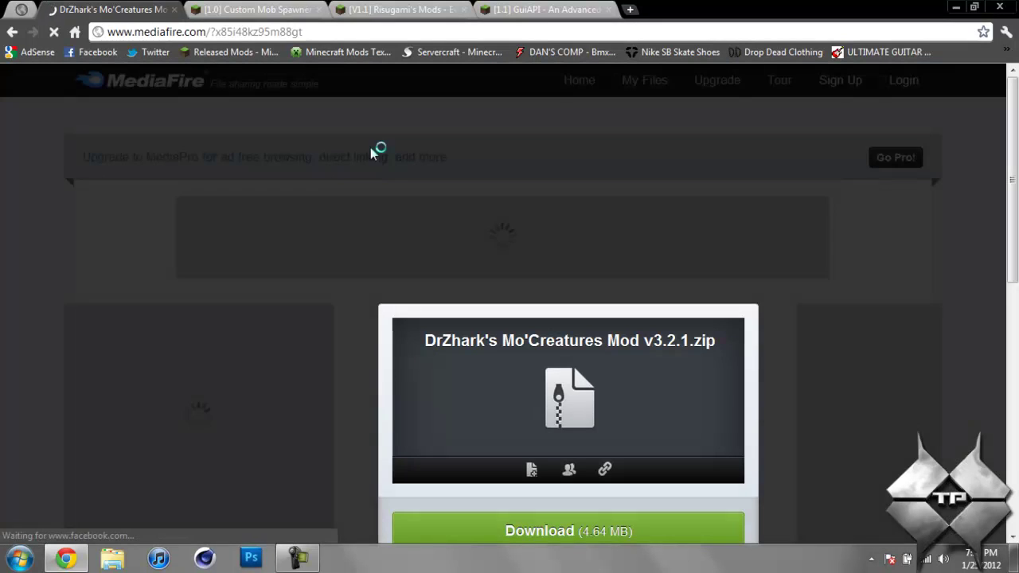
scroll(539, 166, "down", 2)
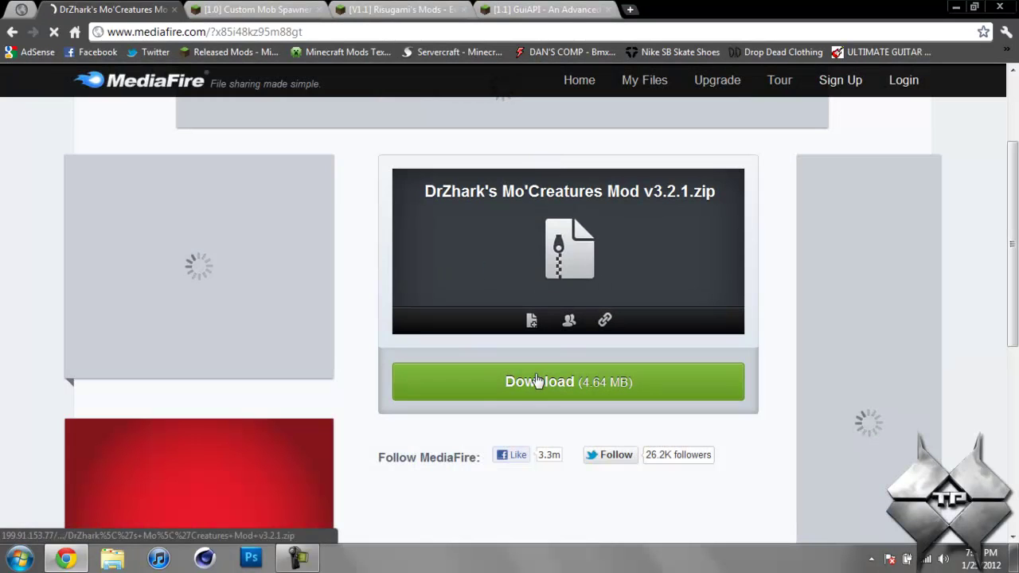
left_click(11, 34)
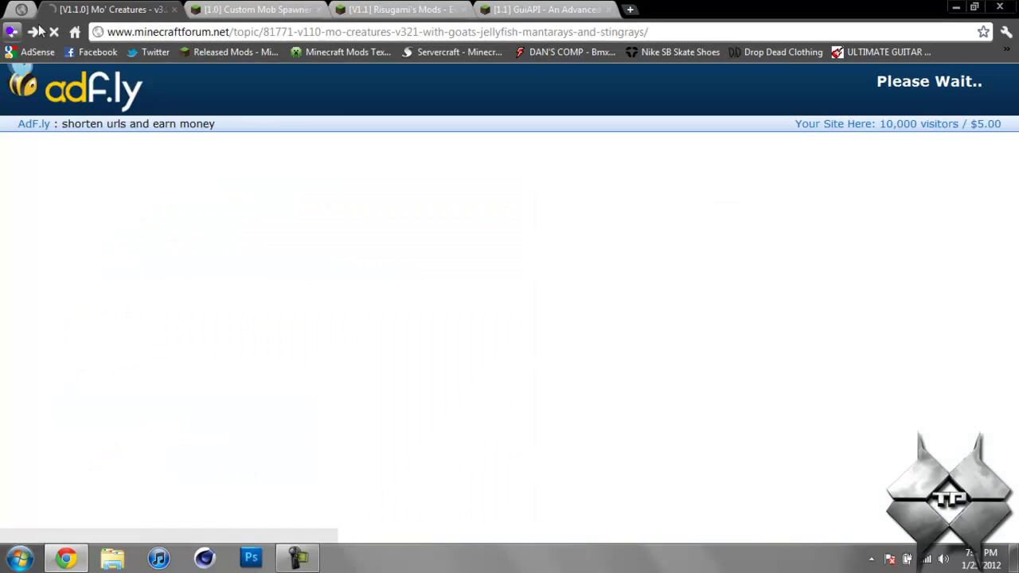
Step: Follow the CustomMobSpawner v1.4 link for Minecraft 1.1 past the ad to its MediaFire page, and go back toward the thread
left_click(258, 8)
scroll(473, 183, "down", 5)
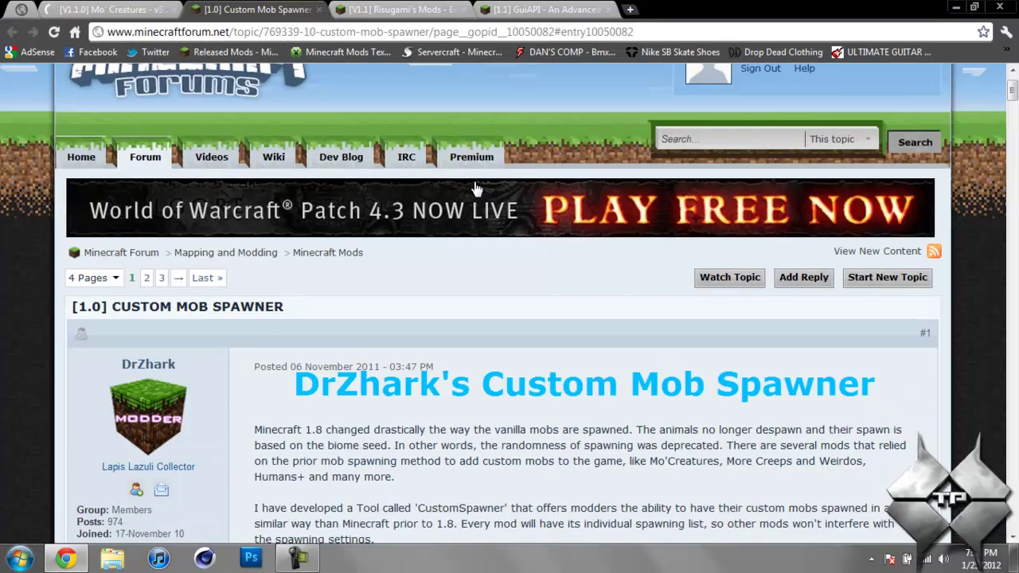
scroll(474, 183, "down", 1)
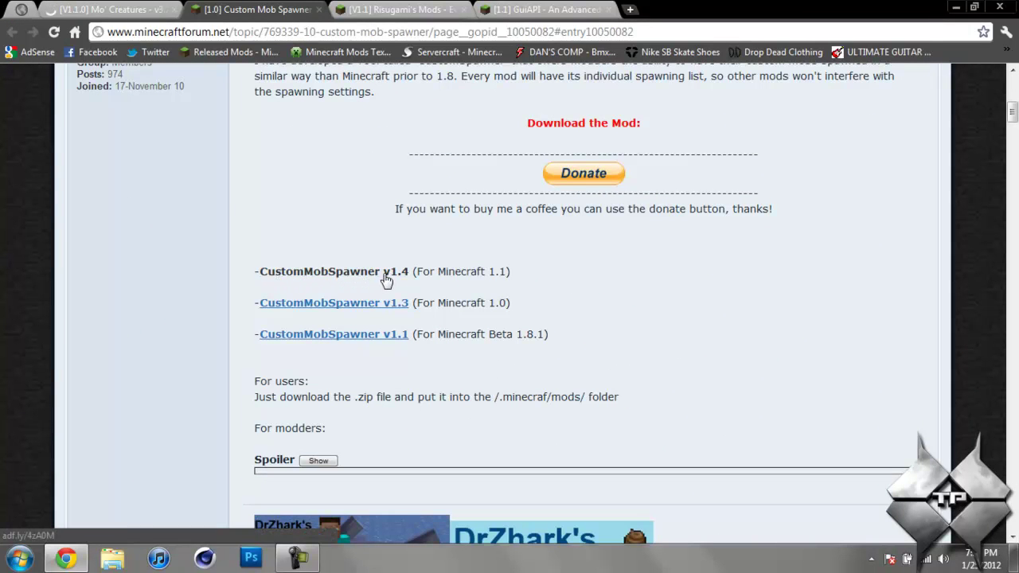
left_click(339, 276)
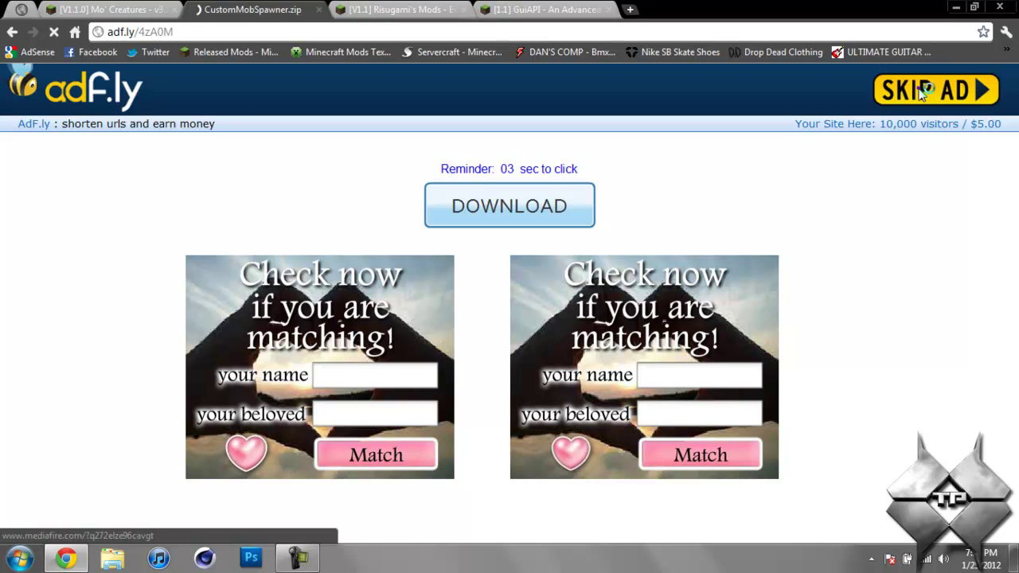
left_click(918, 89)
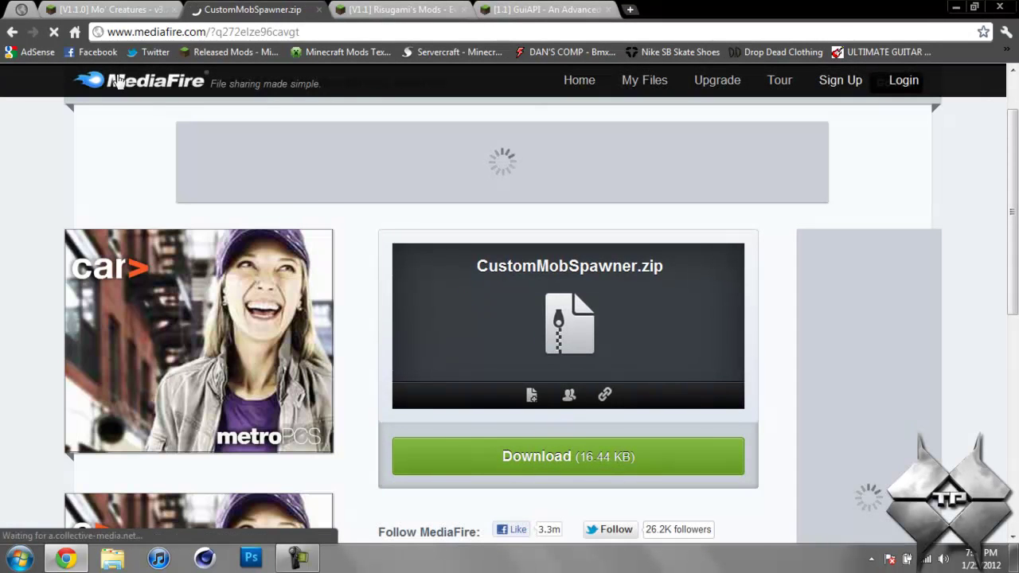
left_click(12, 32)
Step: Locate the direct download links for ModLoader 1.1 and AudioMod 1.1 in Risugami's Mods thread
left_click(385, 8)
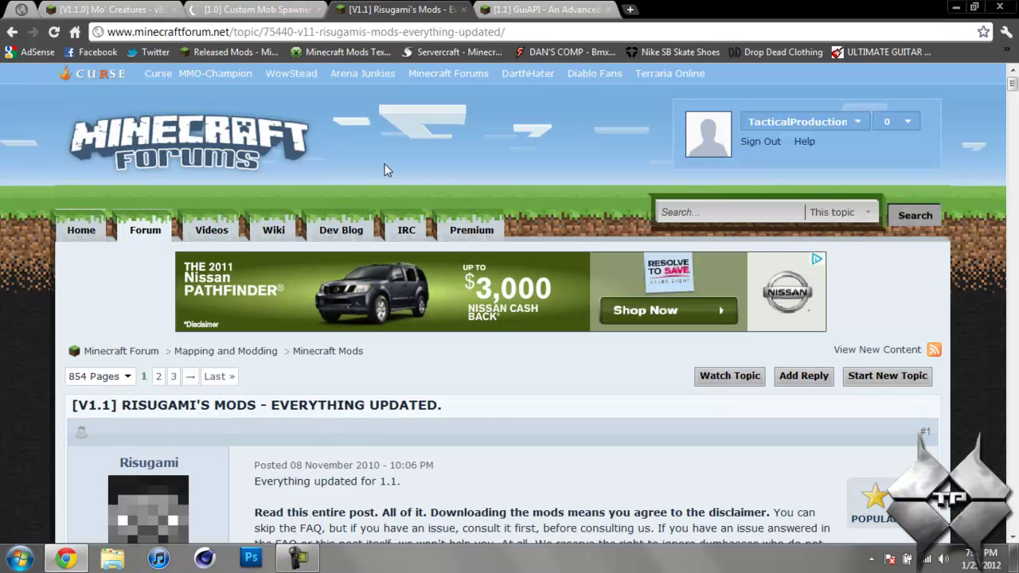
scroll(171, 351, "down", 2)
scroll(427, 271, "down", 20)
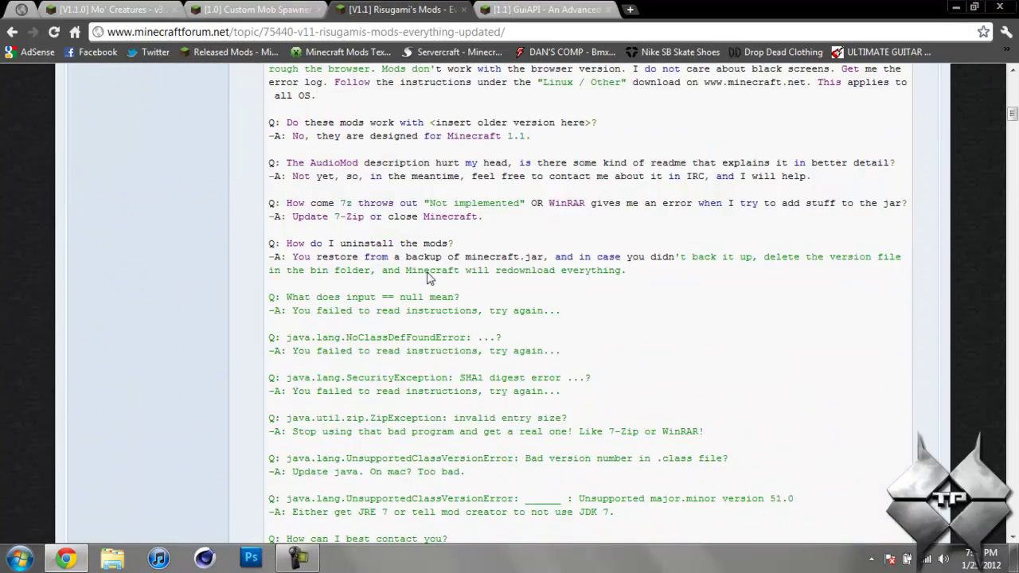
scroll(427, 275, "down", 4)
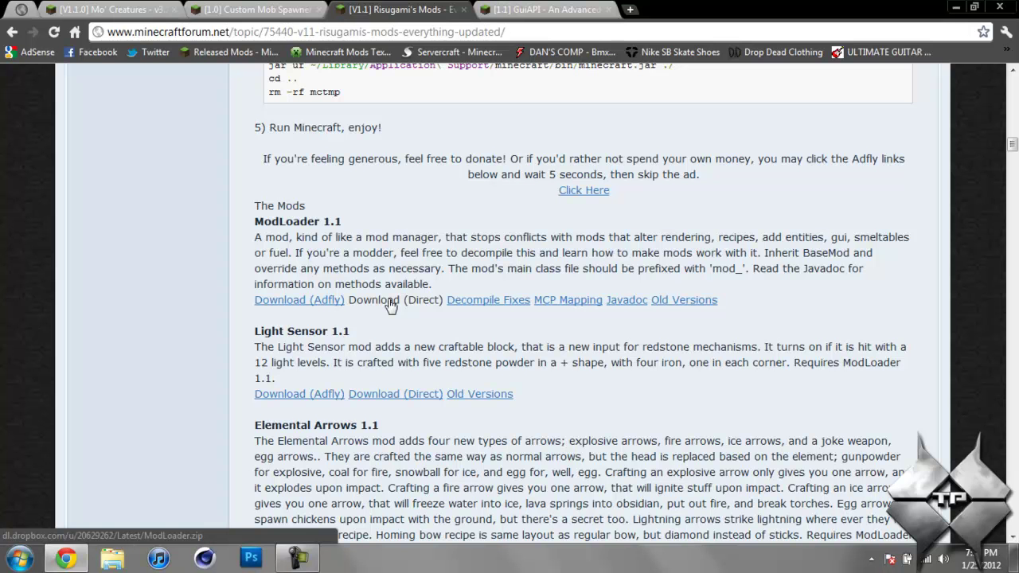
scroll(390, 305, "down", 1)
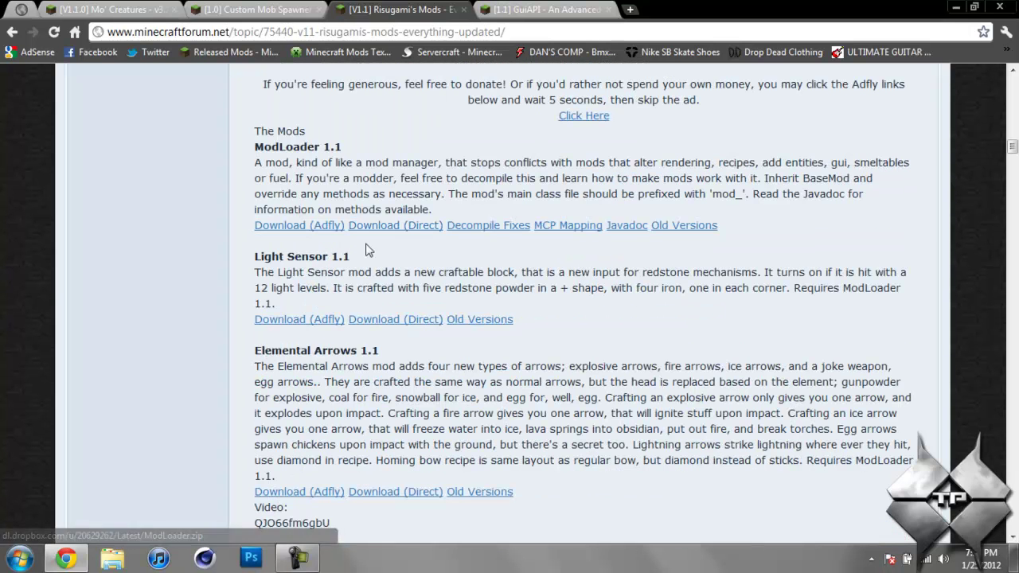
scroll(318, 191, "down", 4)
scroll(338, 210, "down", 5)
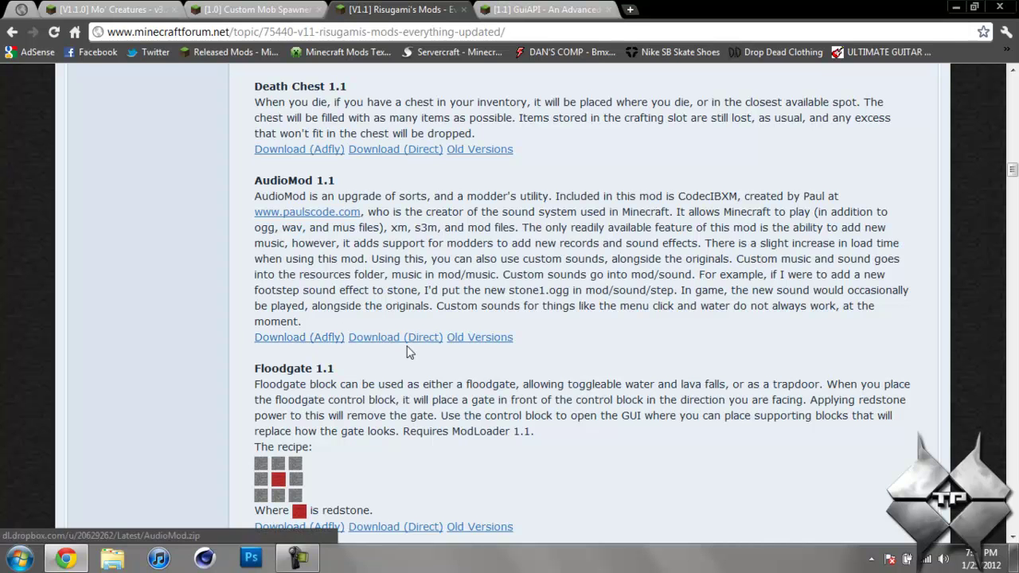
Step: Download GuiAPI 0.13.1-1.1 from its forum thread through the AdCraft page
left_click(537, 12)
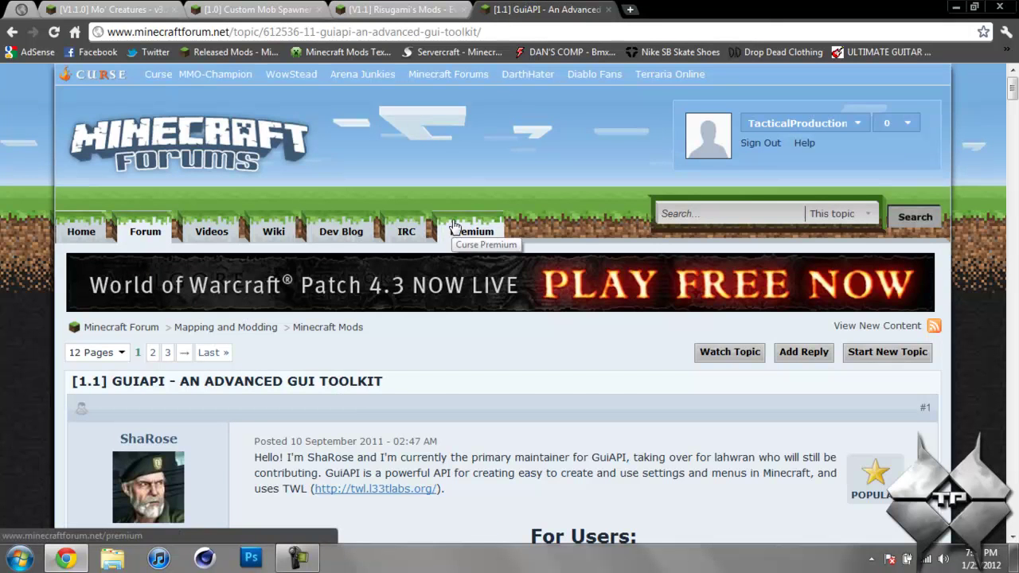
scroll(454, 226, "down", 3)
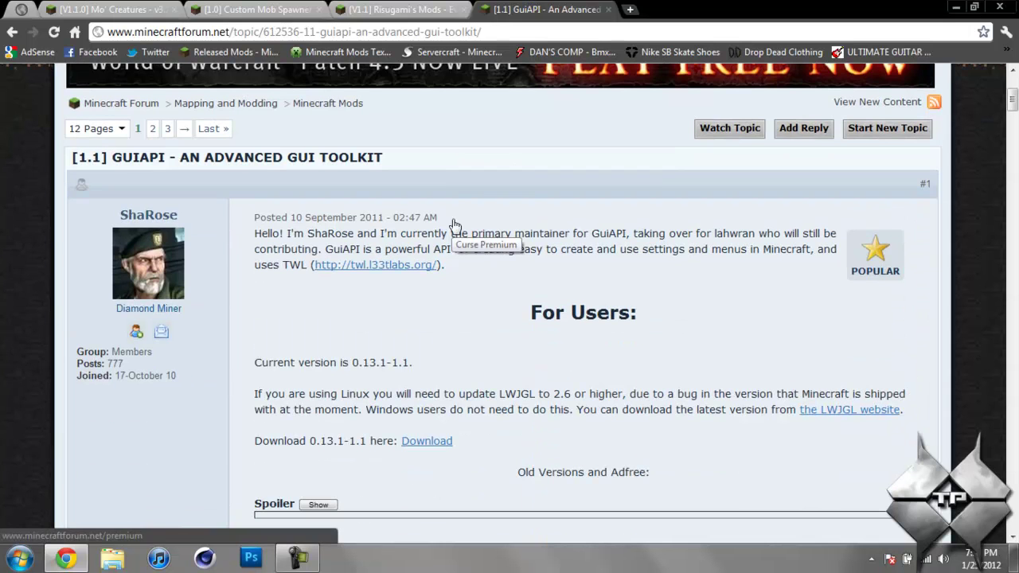
scroll(510, 193, "down", 1)
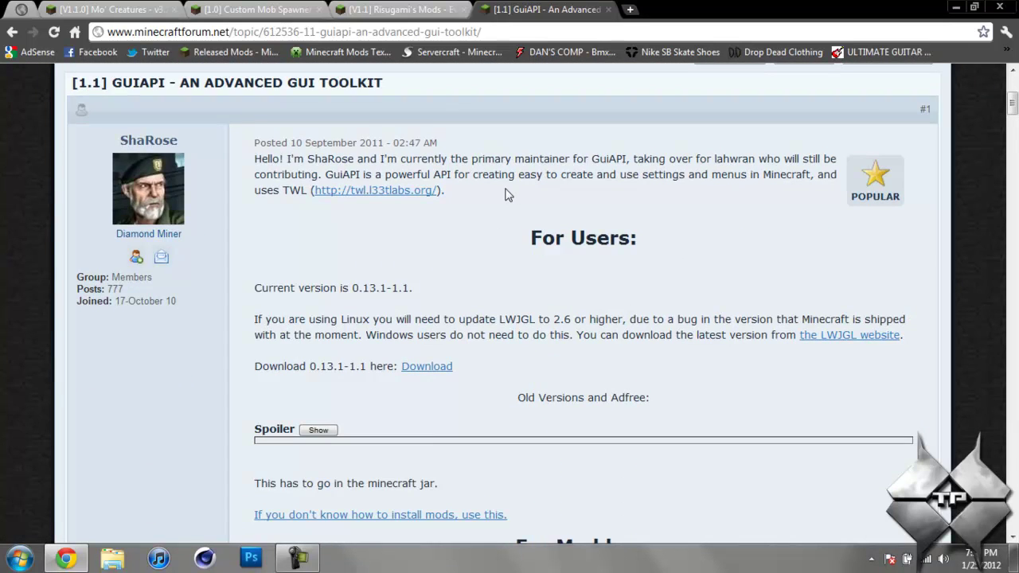
scroll(507, 194, "down", 1)
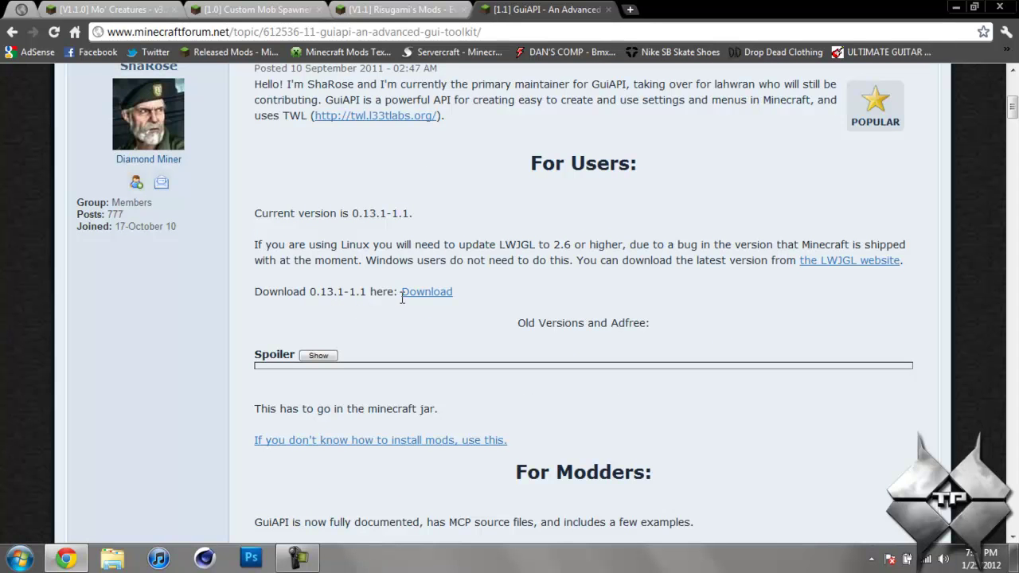
left_click(426, 295)
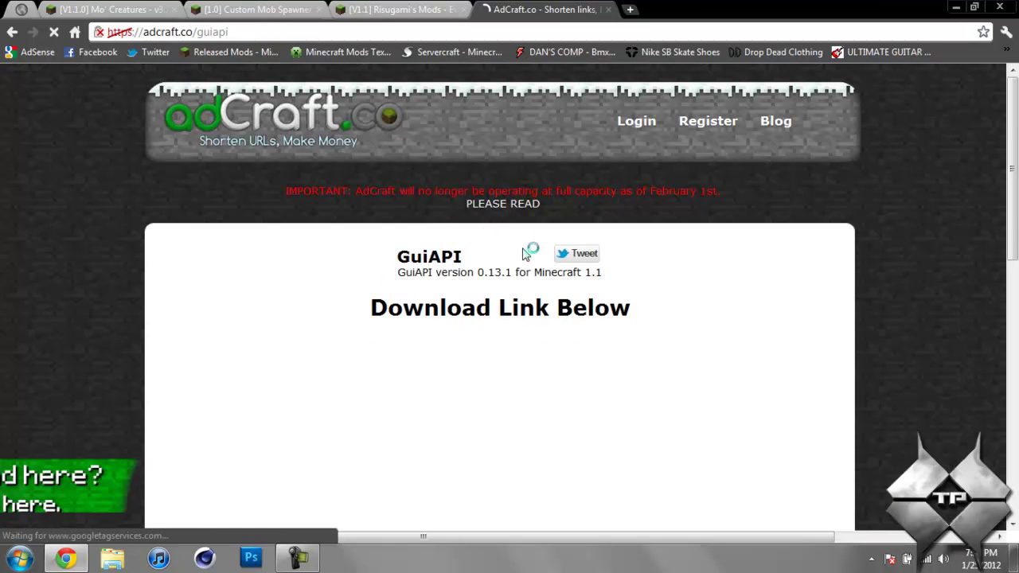
scroll(641, 251, "down", 5)
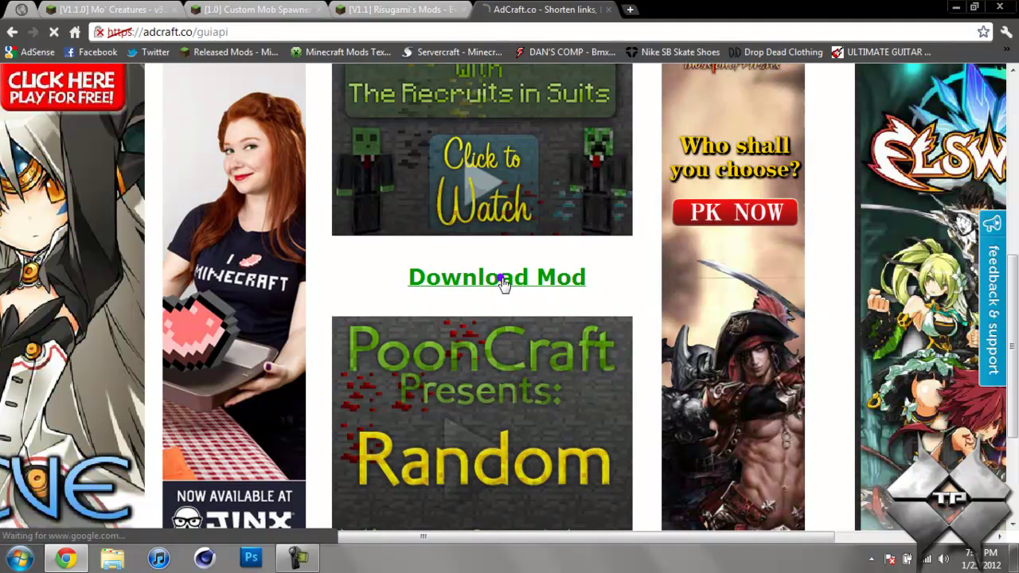
left_click(502, 282)
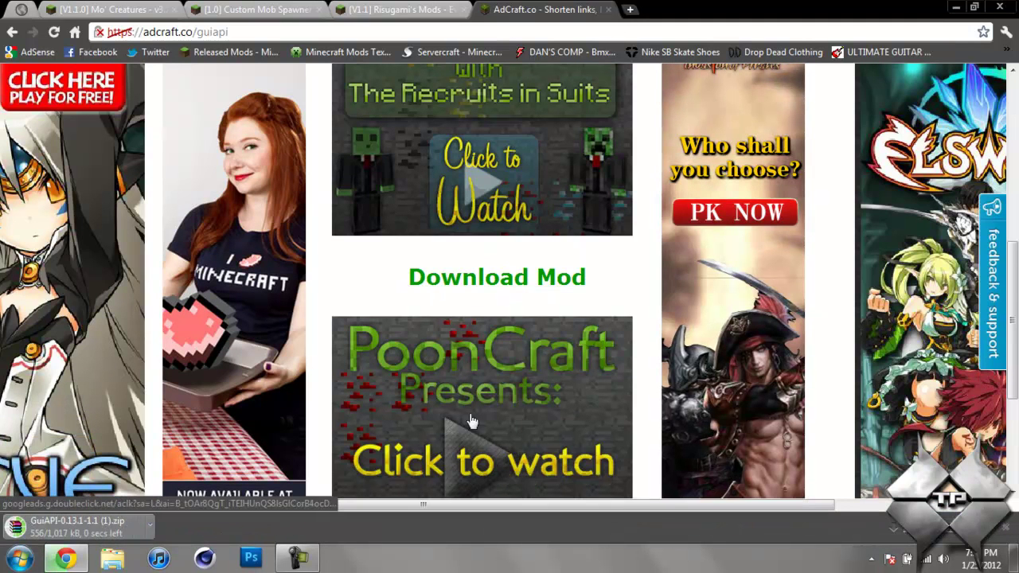
Step: Close the browser and move the duplicate GuiAPI archive from the desktop to the Recycle Bin
left_click(12, 32)
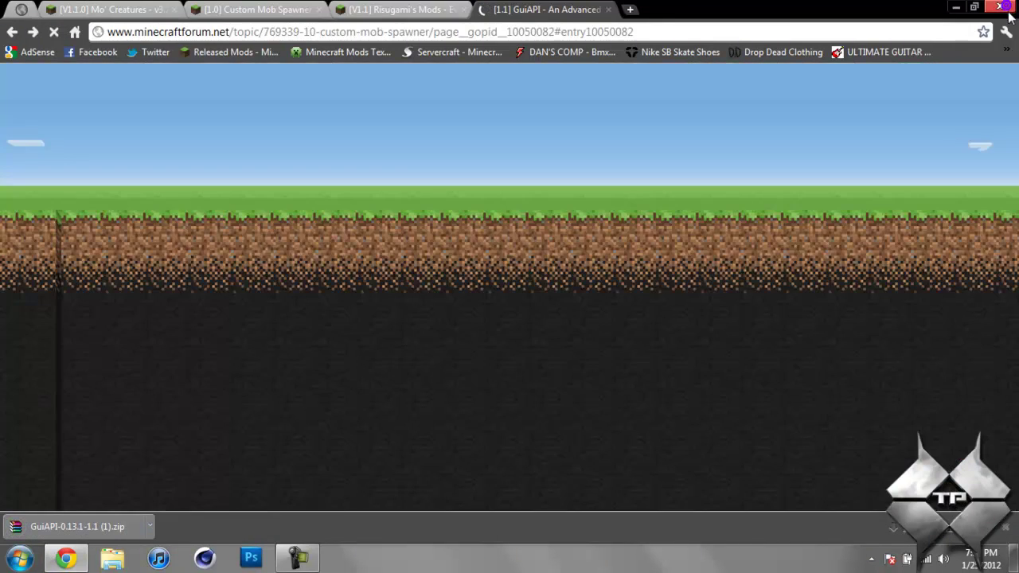
left_click(1006, 9)
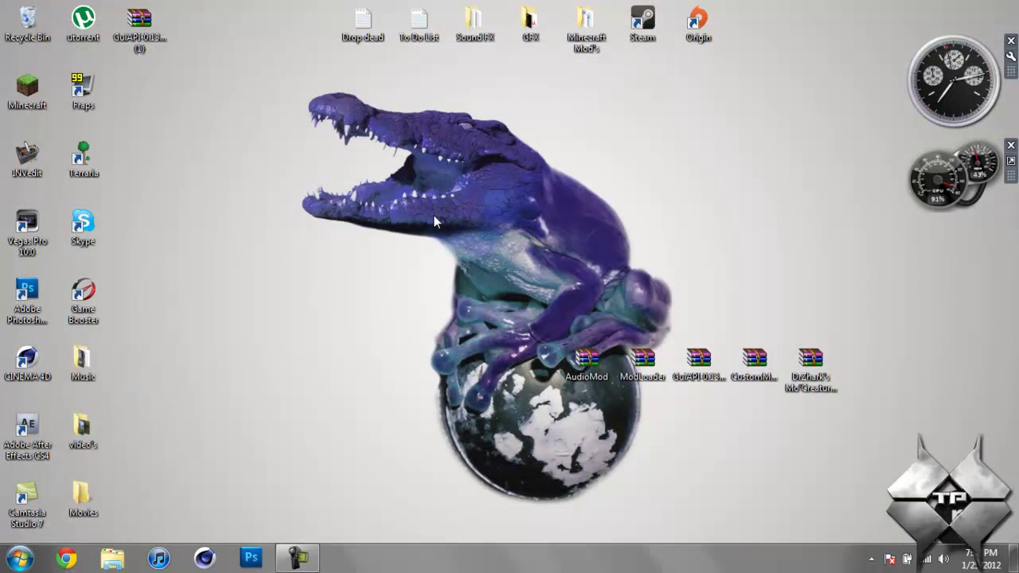
left_click_drag(138, 24, 9, 32)
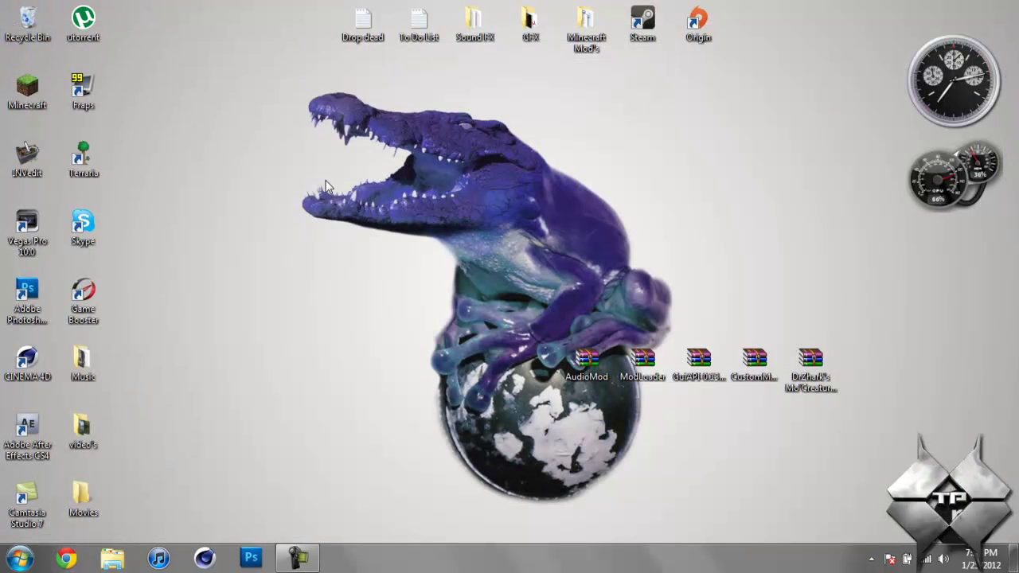
Step: Find the Roaming folder with %appdata% and open the bin folder inside .minecraft
left_click(20, 557)
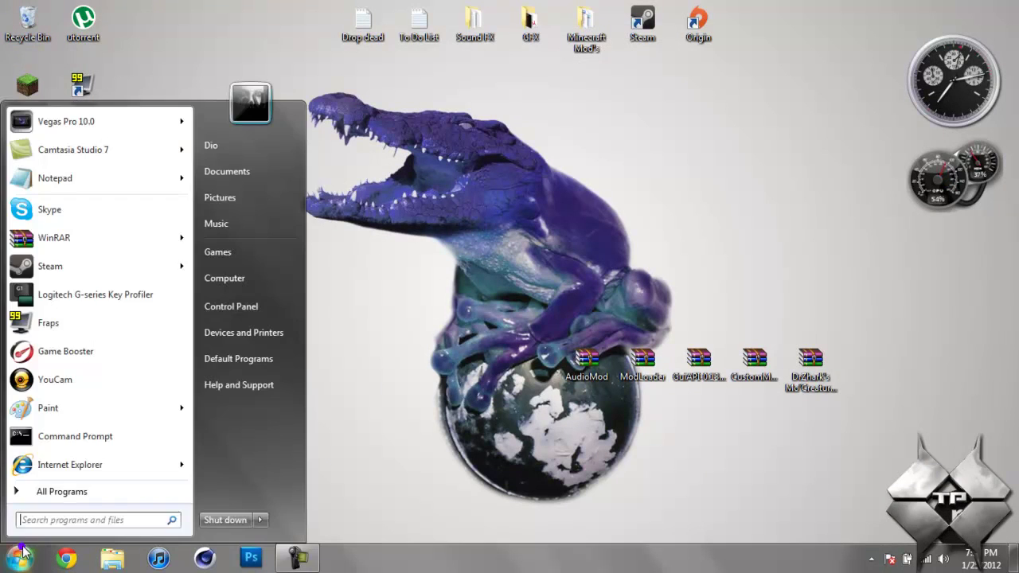
type("%appd")
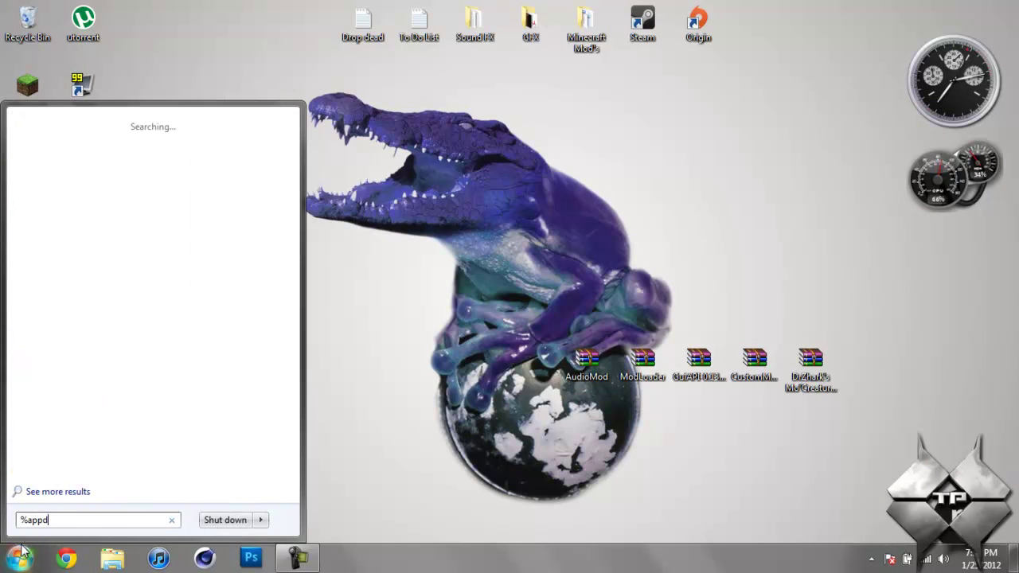
type("at%")
key("BackSpace")
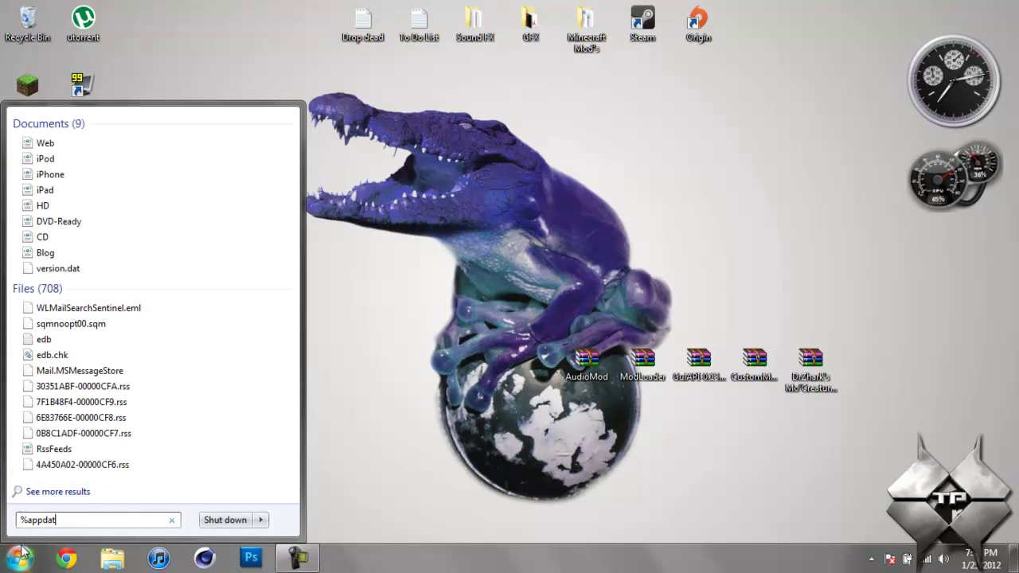
type("a%")
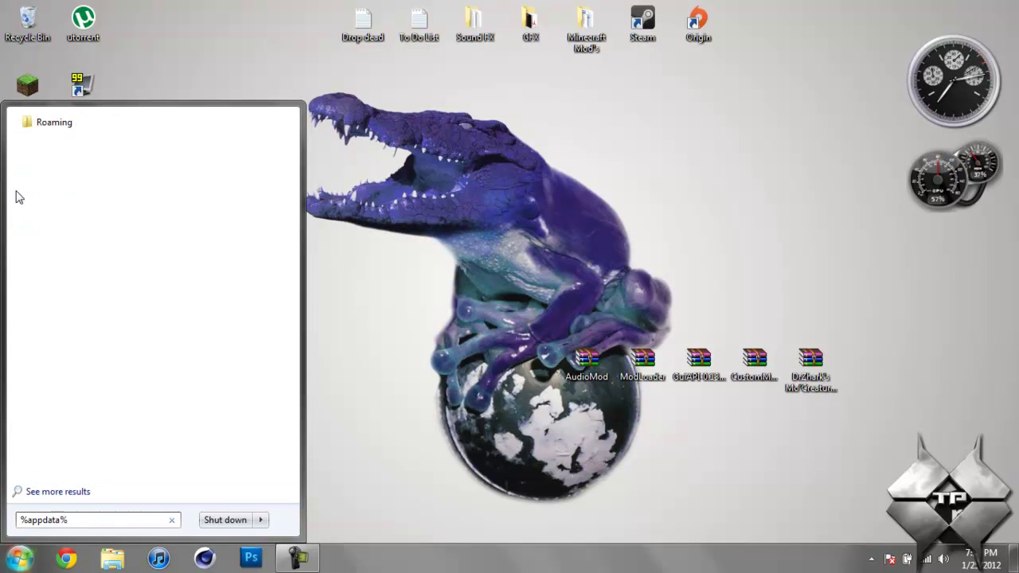
left_click(74, 127)
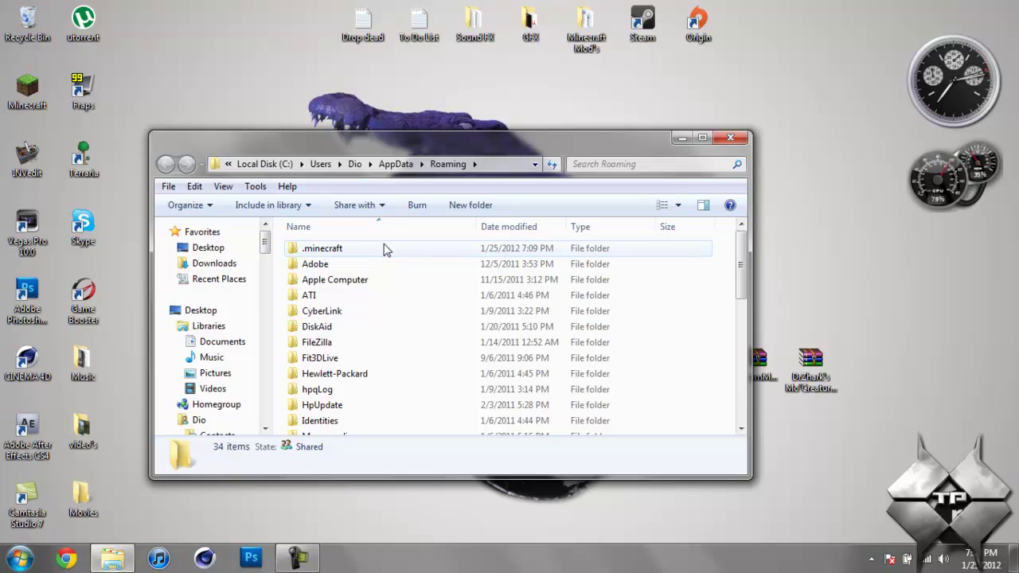
double_click(382, 249)
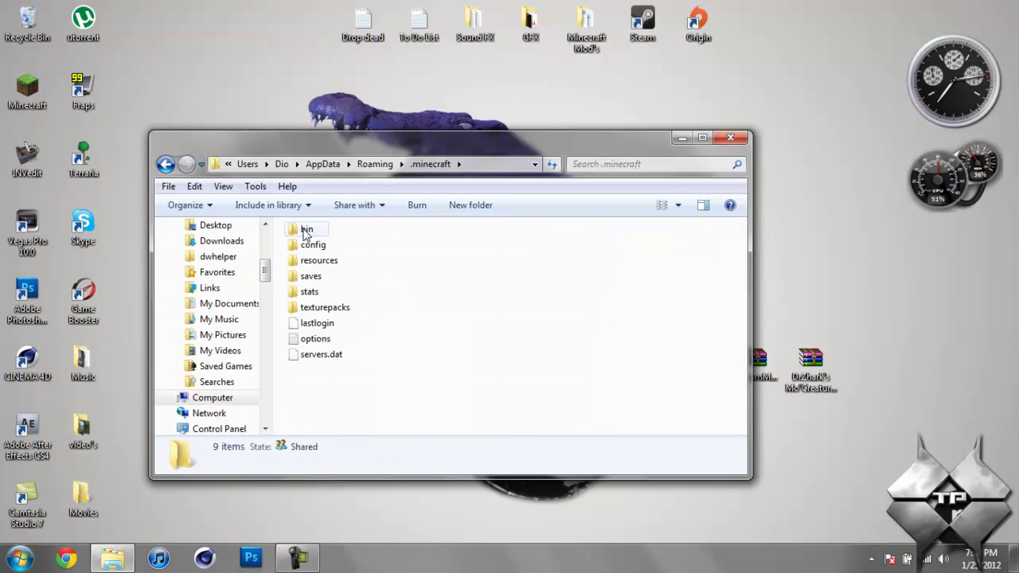
double_click(309, 231)
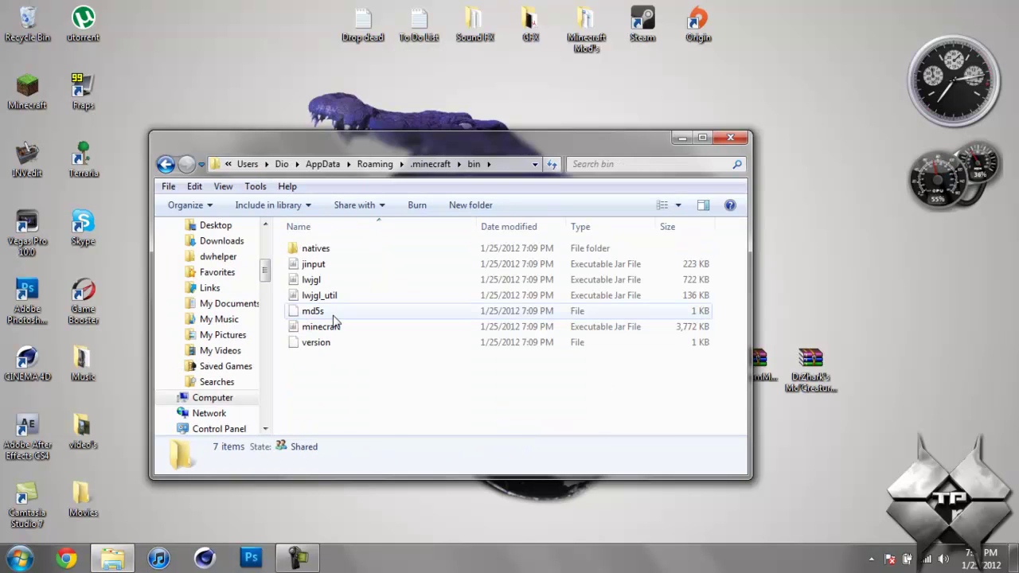
Step: Open the minecraft jar file with WinRAR, snap it to the left half of the screen and minimize the bin folder window
left_click(321, 327)
right_click(321, 327)
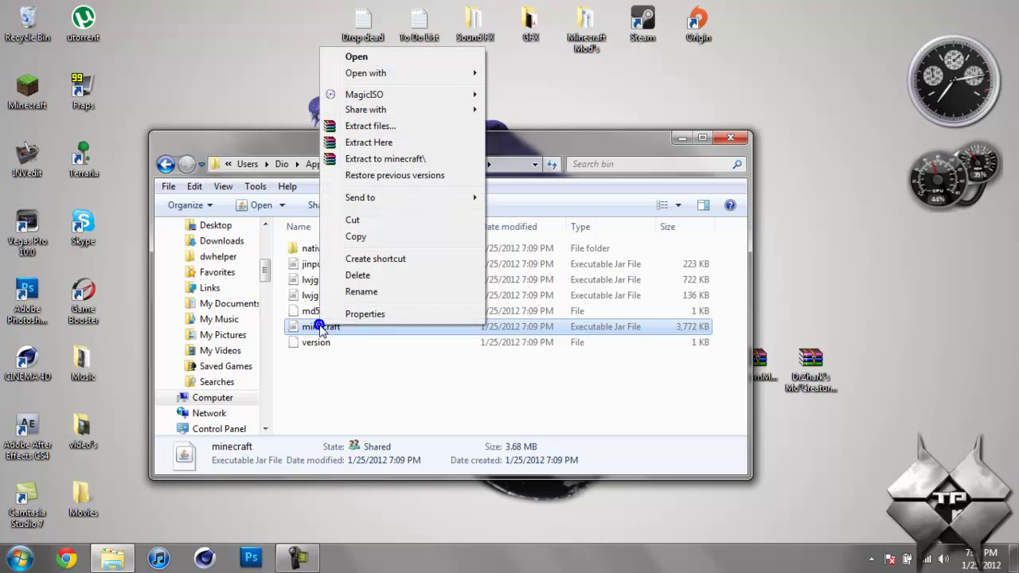
mouse_move(393, 77)
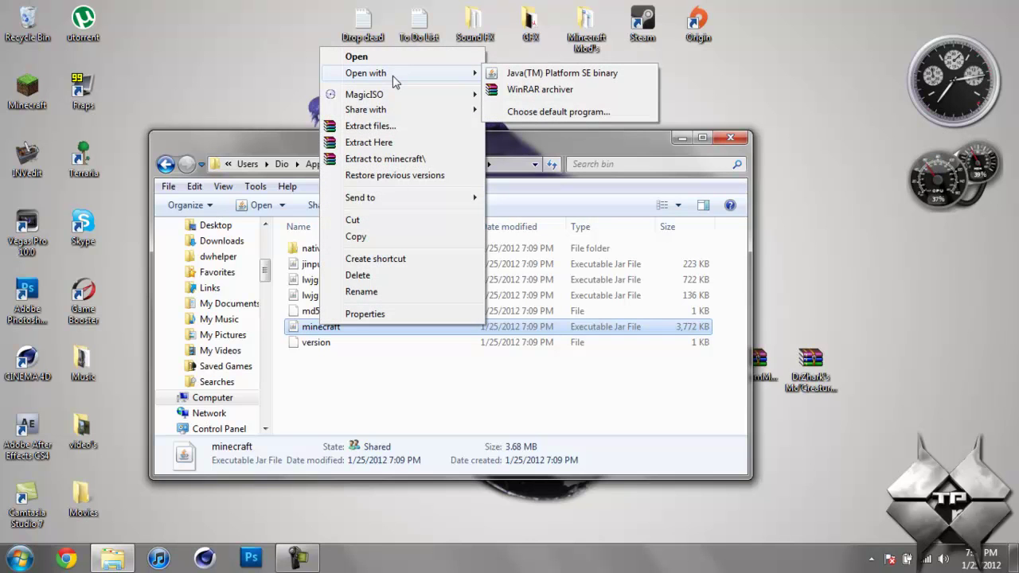
left_click(522, 92)
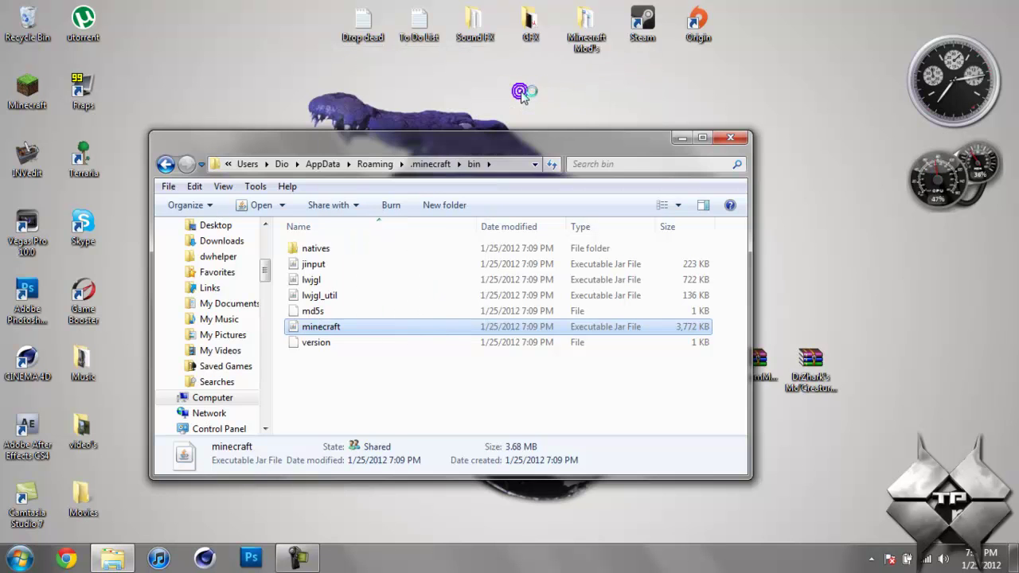
left_click_drag(110, 114, 464, 93)
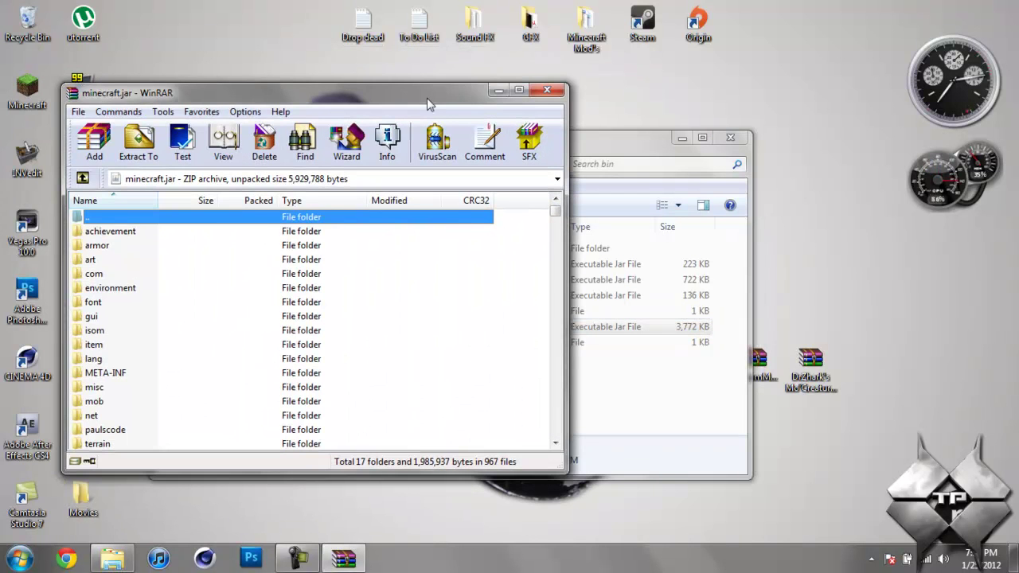
left_click_drag(383, 98, 2, 99)
left_click(602, 141)
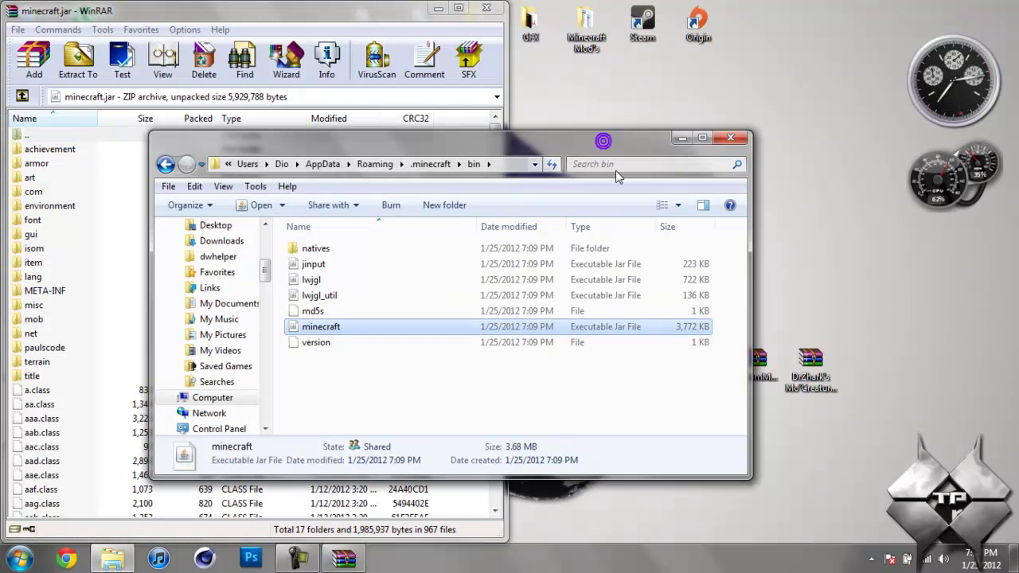
left_click(680, 139)
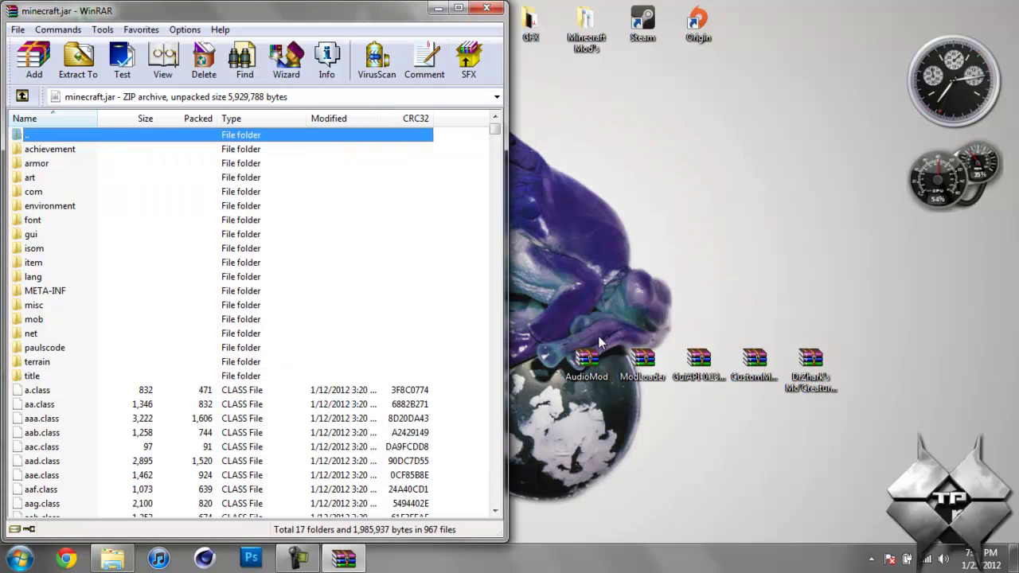
Step: Add the ibxm and paulscode folders and rg.class from AudioMod.zip to minecraft.jar, and close AudioMod.zip
double_click(588, 358)
left_click_drag(382, 132, 1018, 75)
left_click_drag(596, 144, 325, 364)
left_click(269, 401)
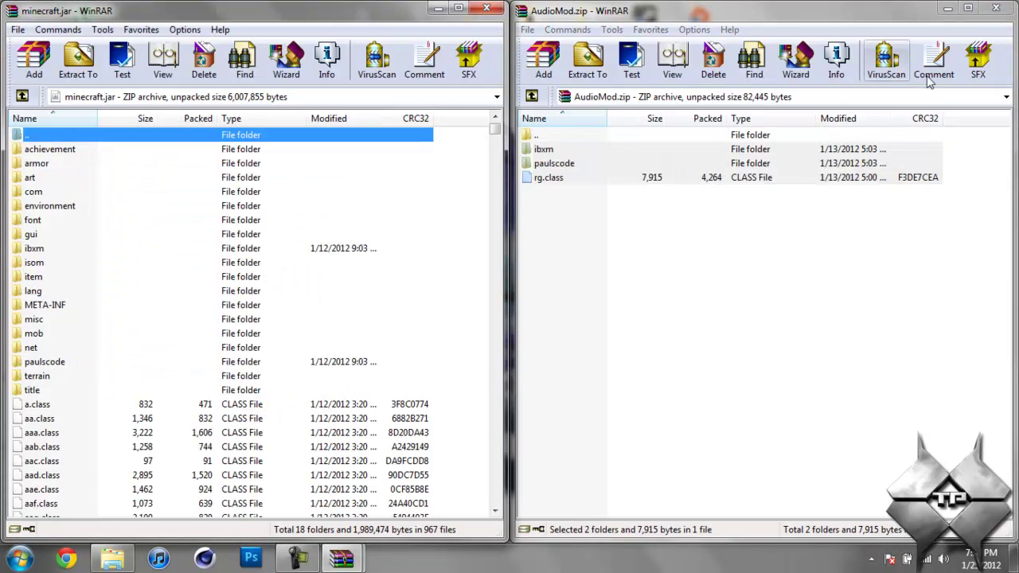
left_click(996, 8)
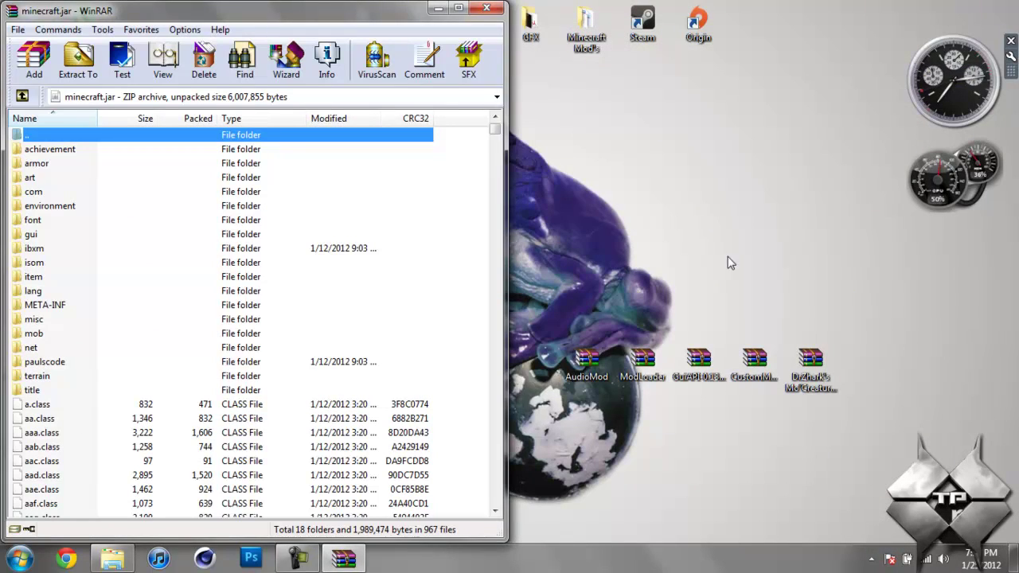
Step: Add all the class files from ModLoader.zip to minecraft.jar, and close ModLoader.zip
double_click(641, 360)
left_click_drag(239, 31, 1018, 159)
left_click_drag(683, 404, 615, 147)
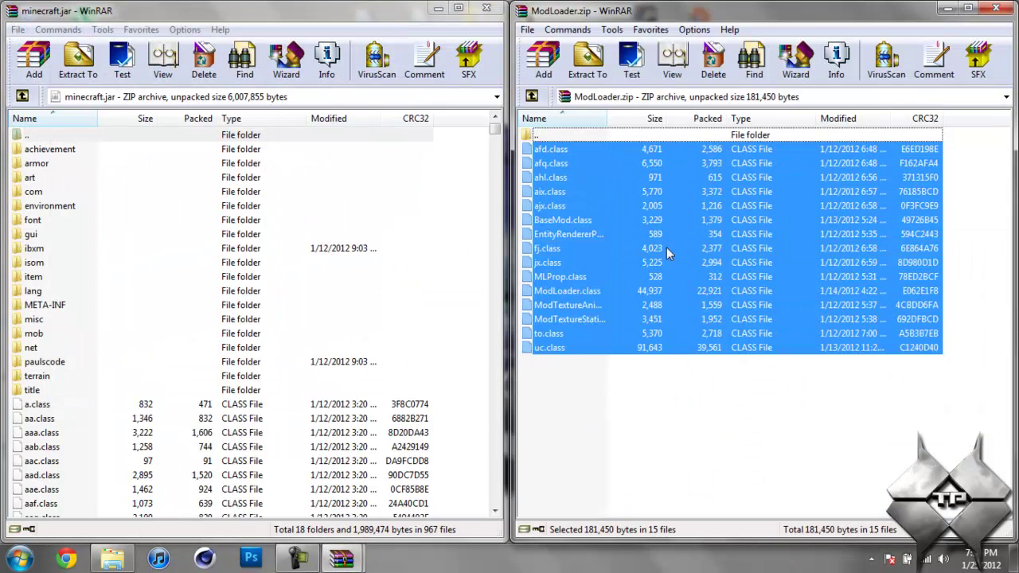
left_click_drag(667, 247, 263, 470)
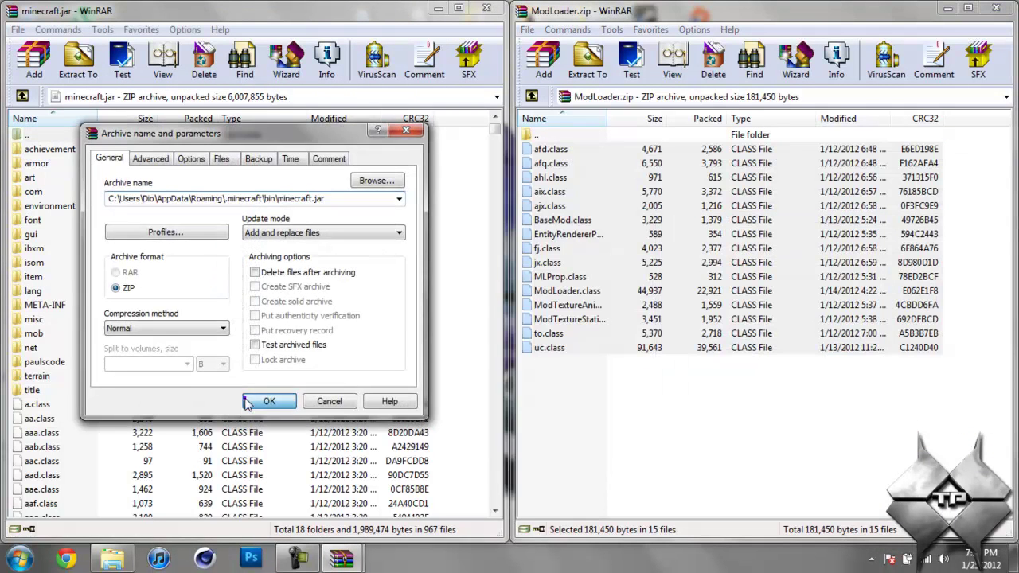
left_click(271, 401)
left_click(995, 8)
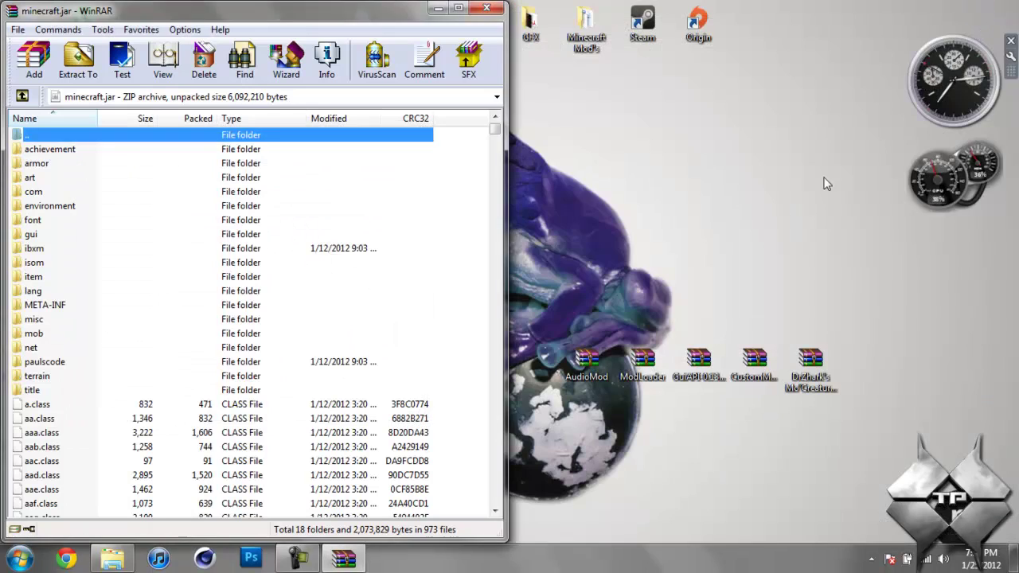
Step: Add all folders and files from GuiAPI-0.13.1-1.1.zip to minecraft.jar, and close the GuiAPI archive
double_click(699, 360)
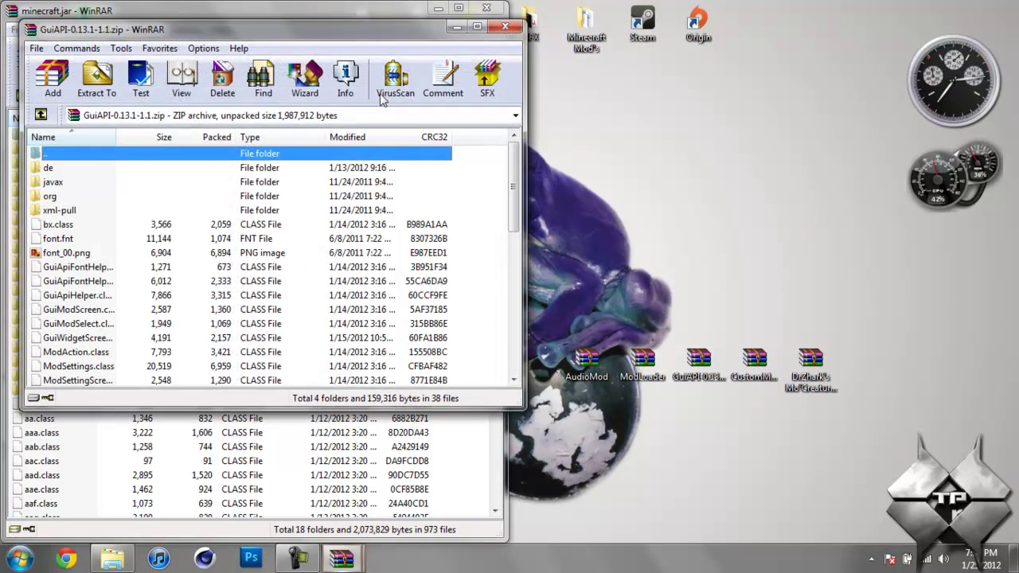
left_click_drag(362, 31, 1017, 70)
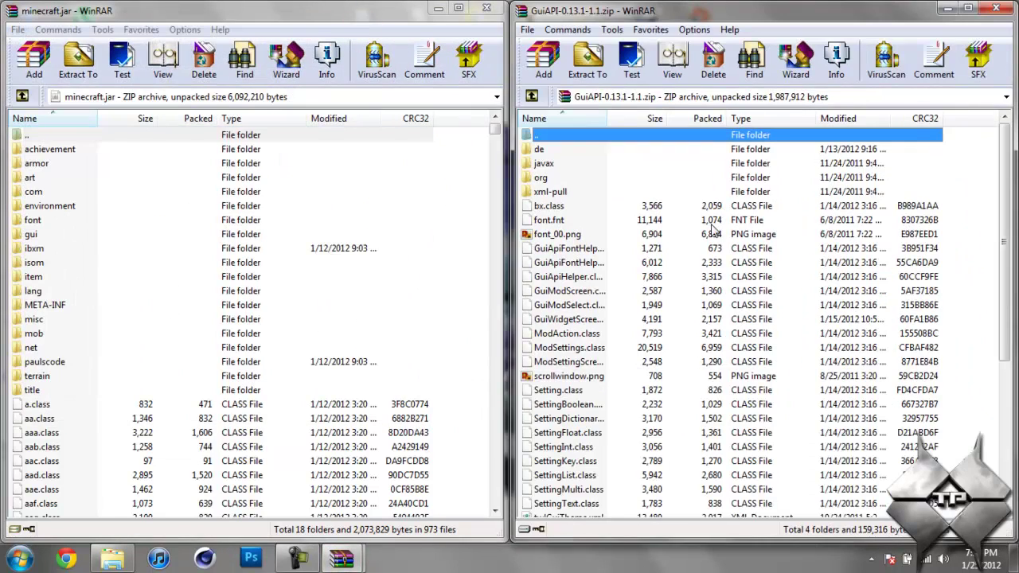
key("ctrl+a")
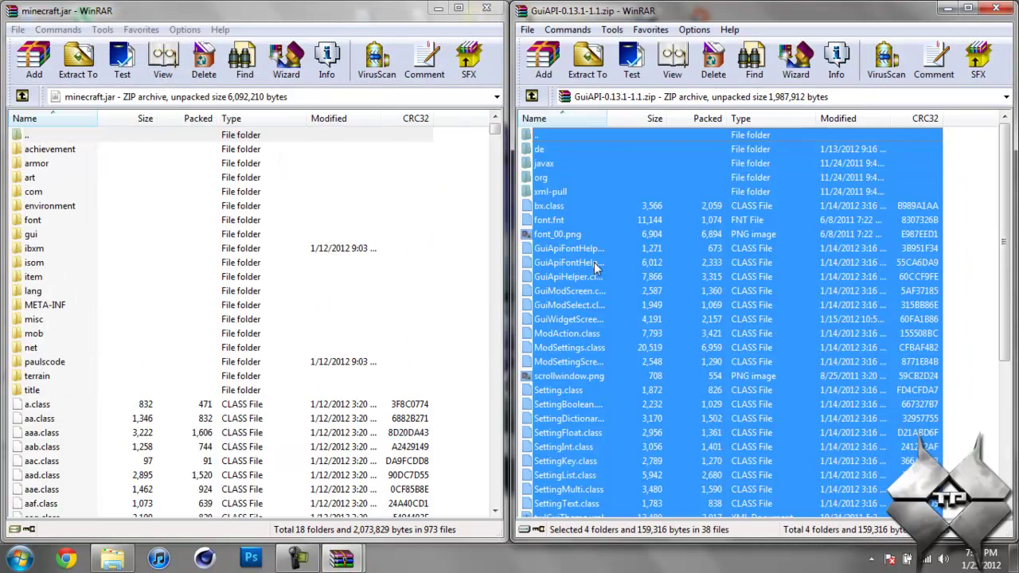
left_click_drag(693, 305, 290, 232)
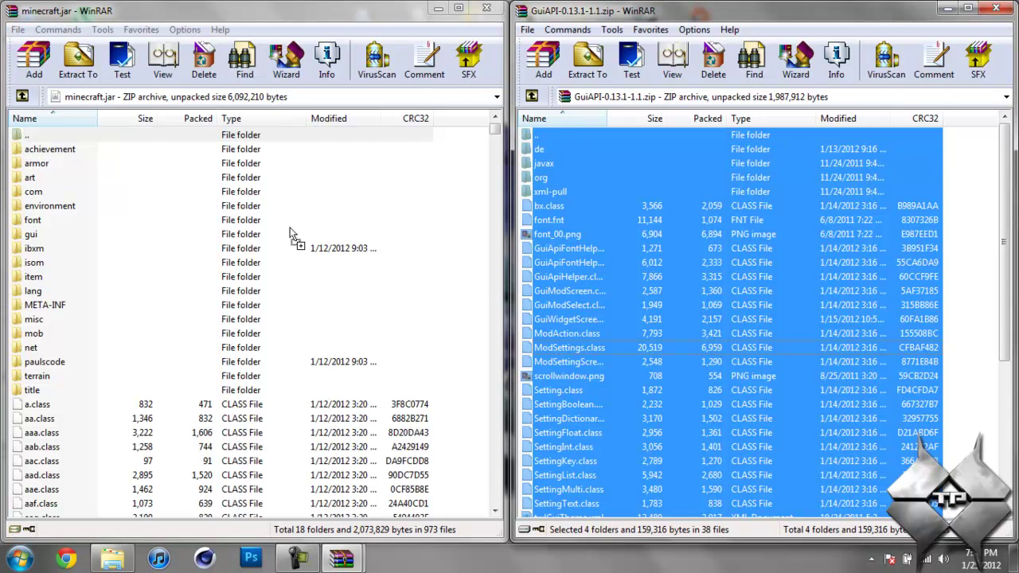
left_click_drag(285, 441, 285, 443)
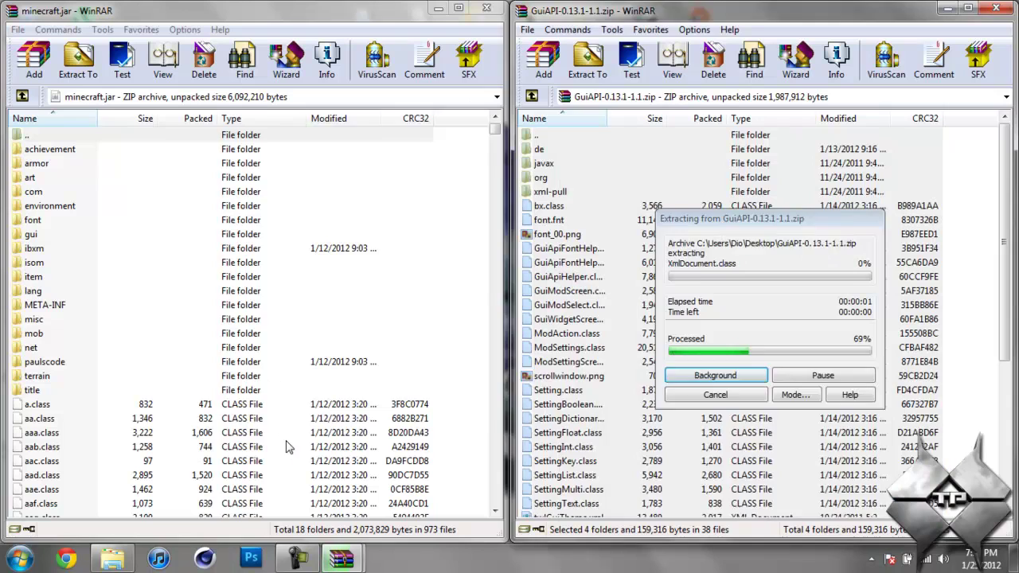
left_click(267, 406)
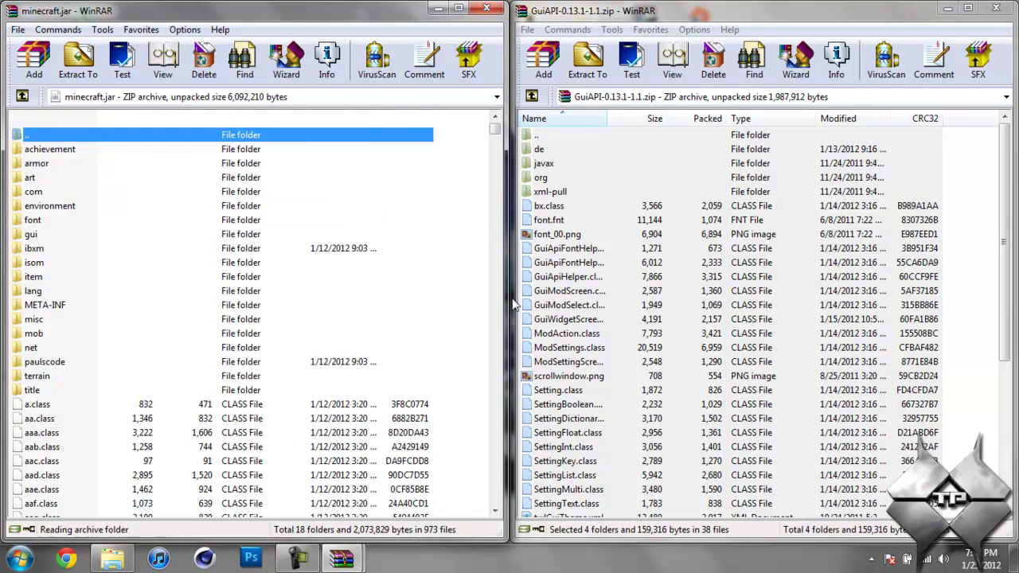
left_click(996, 8)
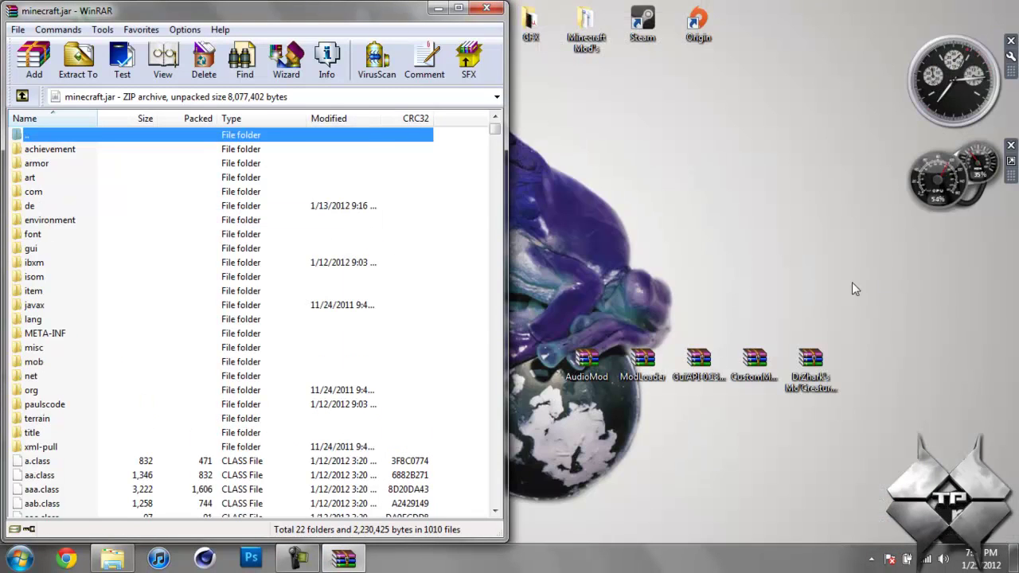
Step: Add the three CLASS and JAVA files from CustomMobSpawner.zip to minecraft.jar, leaving out readme.txt, and close the CustomMobSpawner archive
double_click(755, 360)
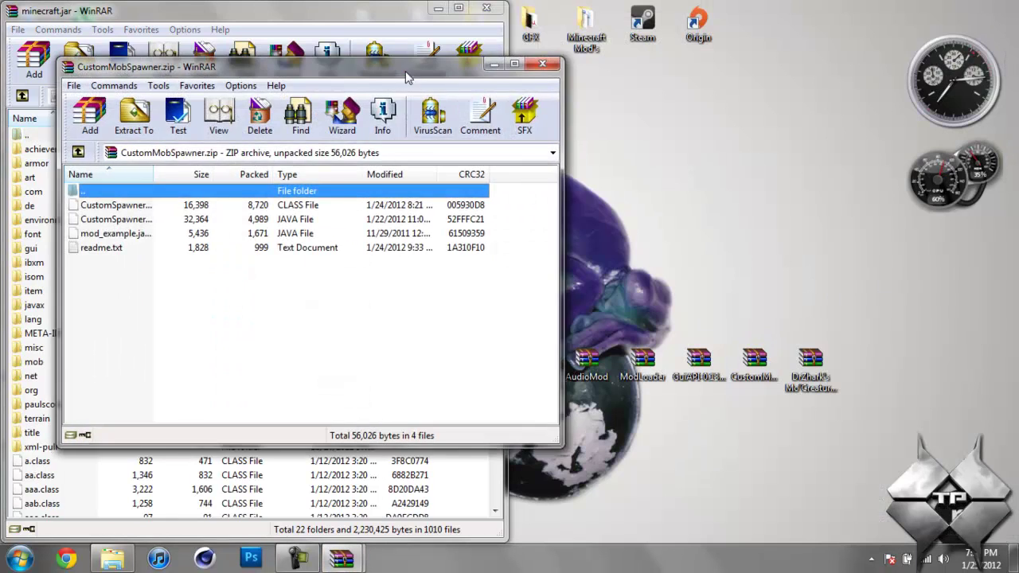
left_click_drag(406, 78, 1018, 127)
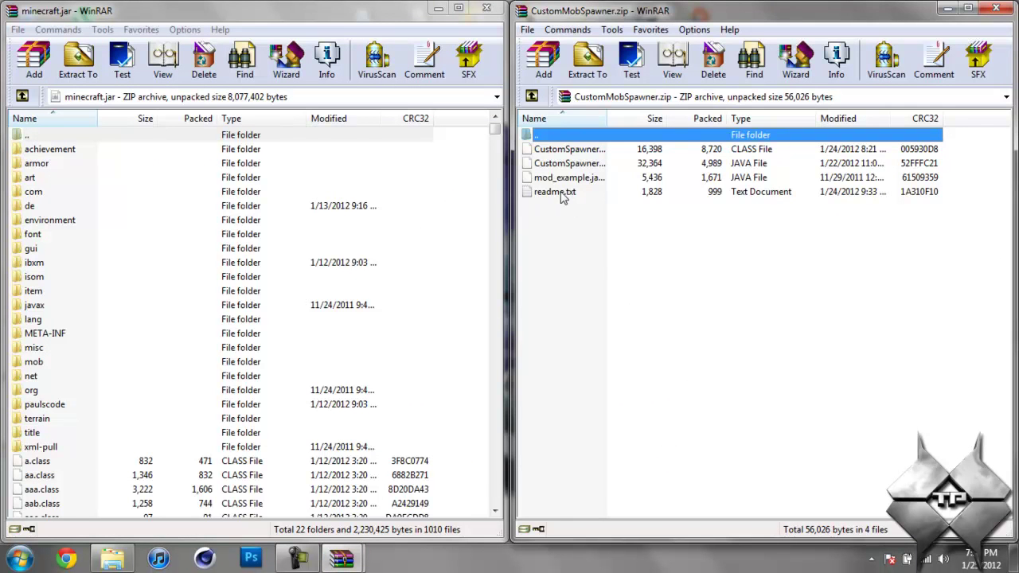
left_click(578, 152)
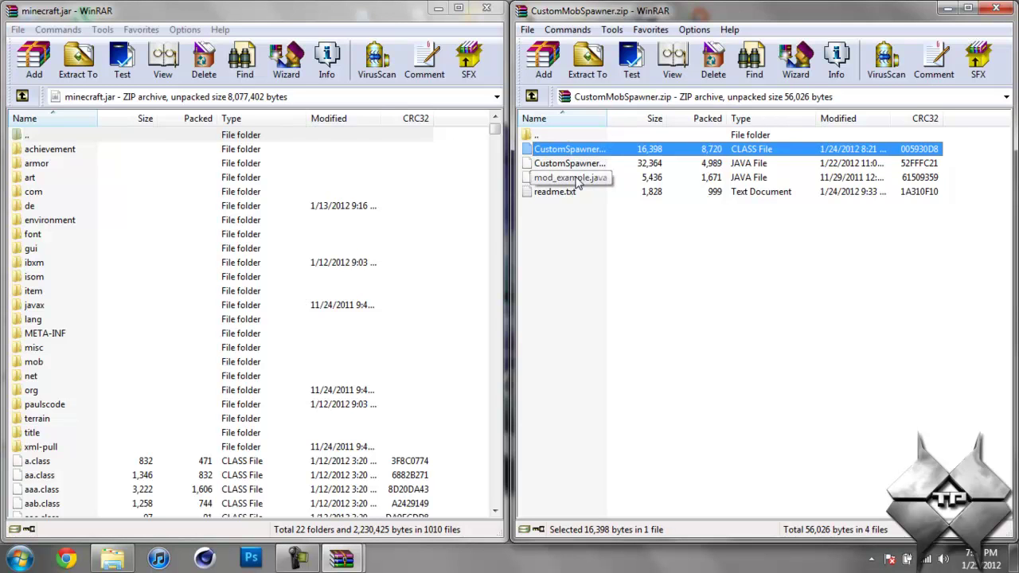
left_click(577, 178, "shift")
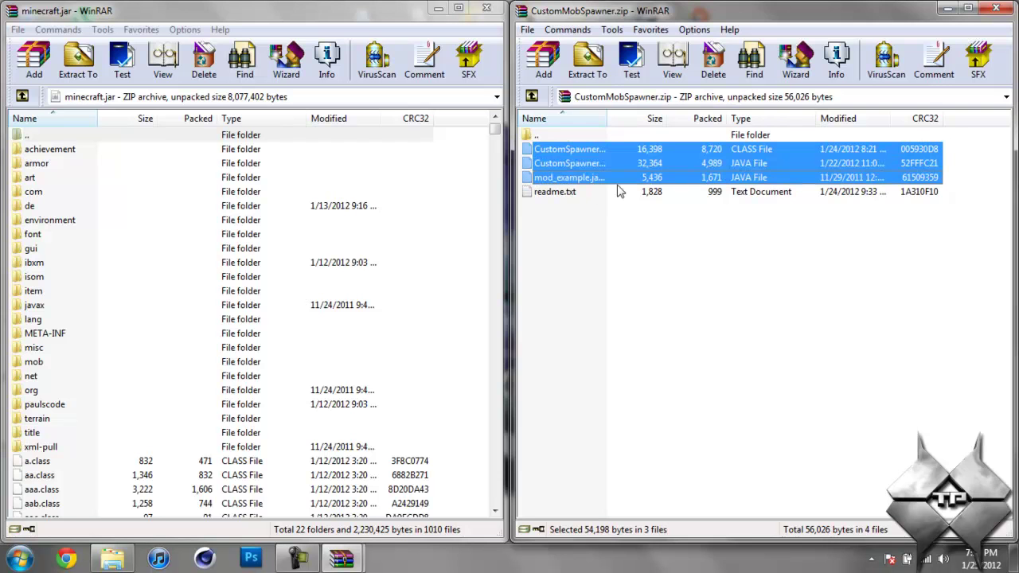
left_click_drag(619, 167, 376, 471)
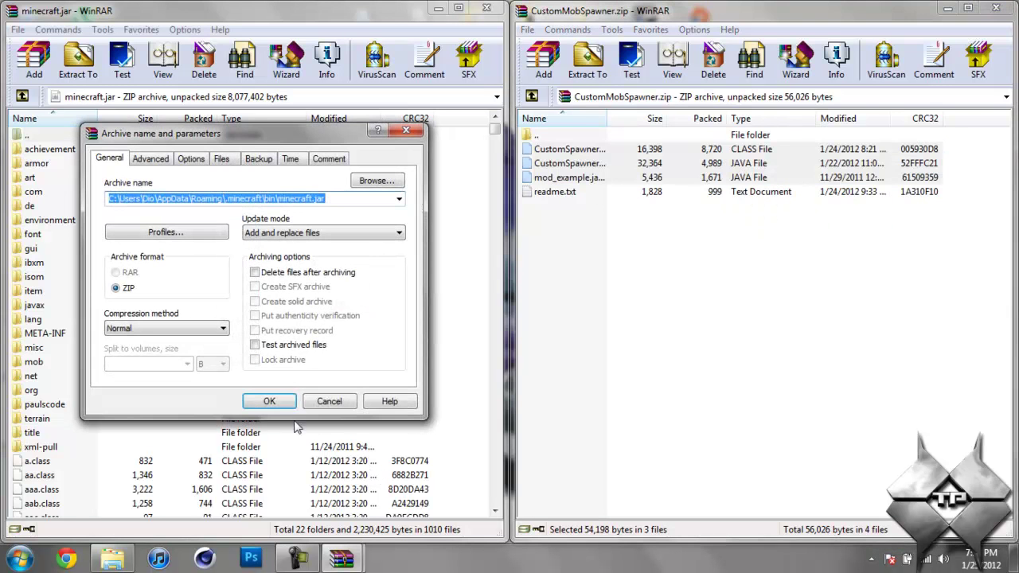
left_click(271, 402)
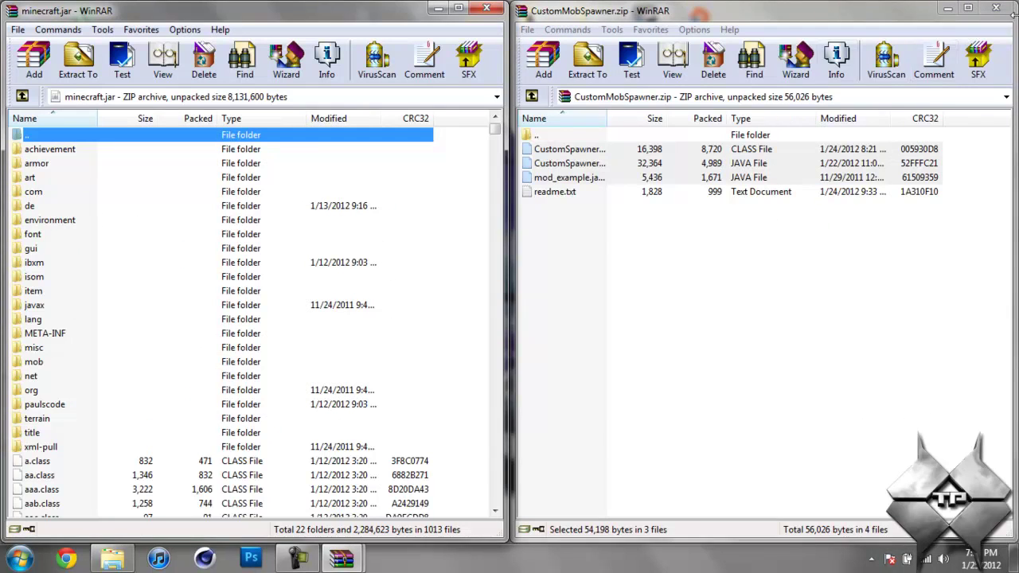
left_click(998, 9)
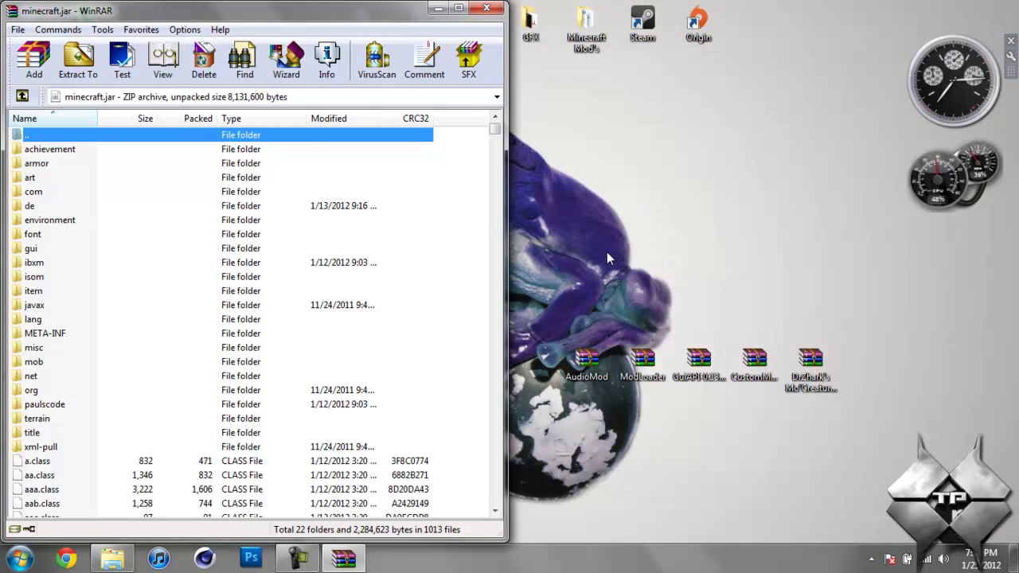
Step: Delete the META-INF folder from minecraft.jar and close the archive
left_click(38, 335)
right_click(38, 331)
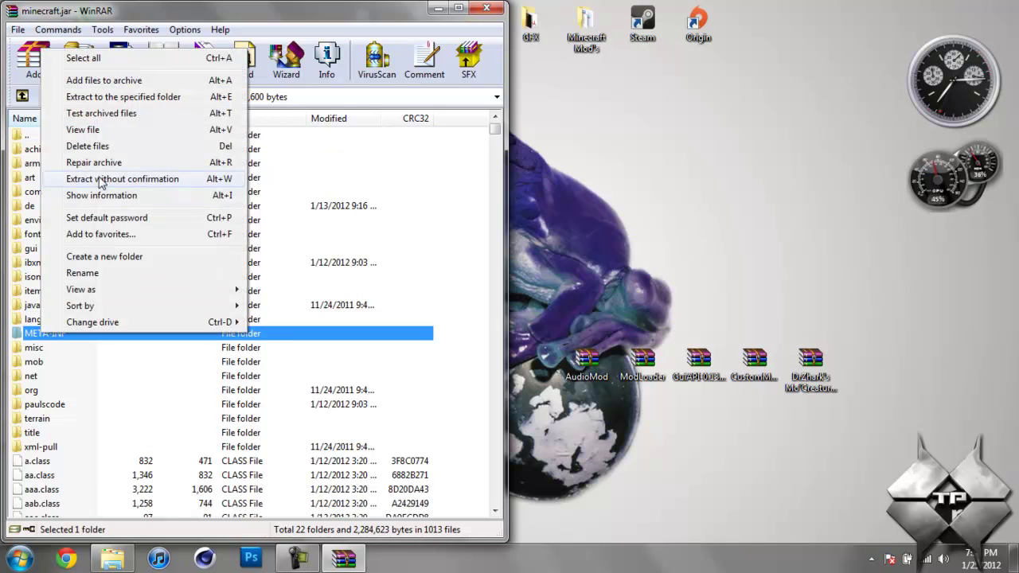
left_click(94, 147)
left_click(524, 330)
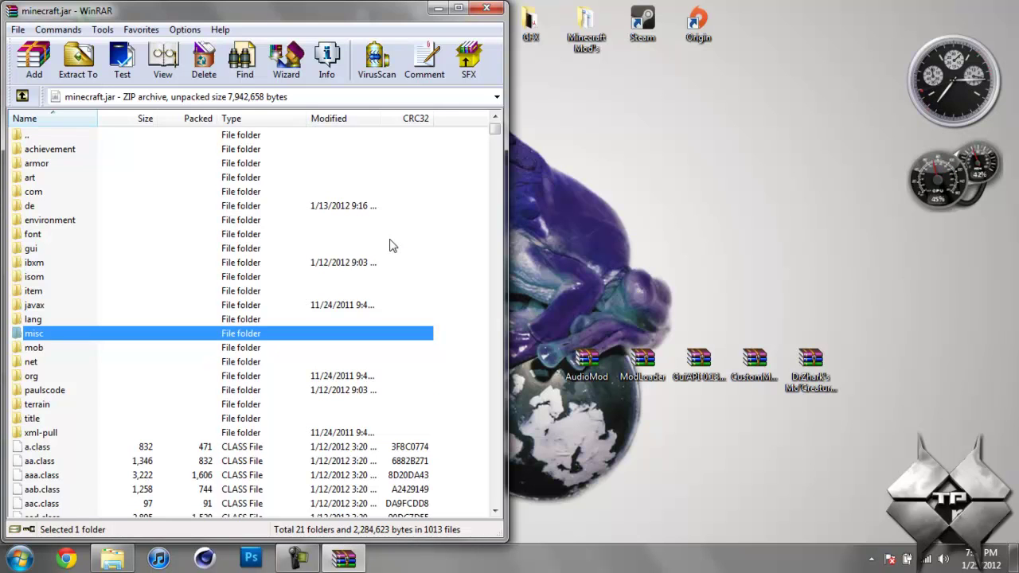
left_click(488, 9)
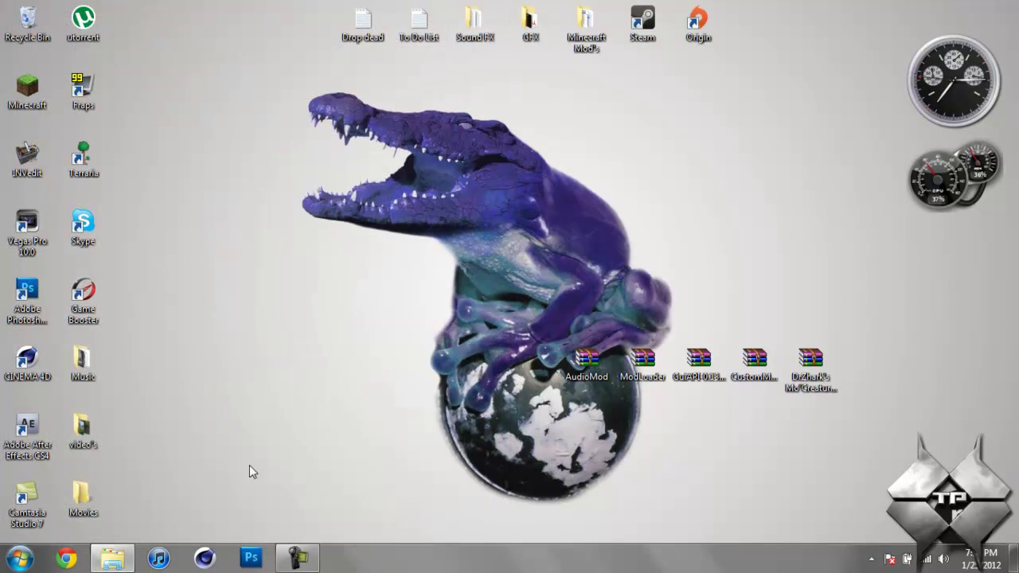
Step: Restore the bin folder window, snap it to the left half of the screen and go back to the .minecraft folder
left_click(114, 560)
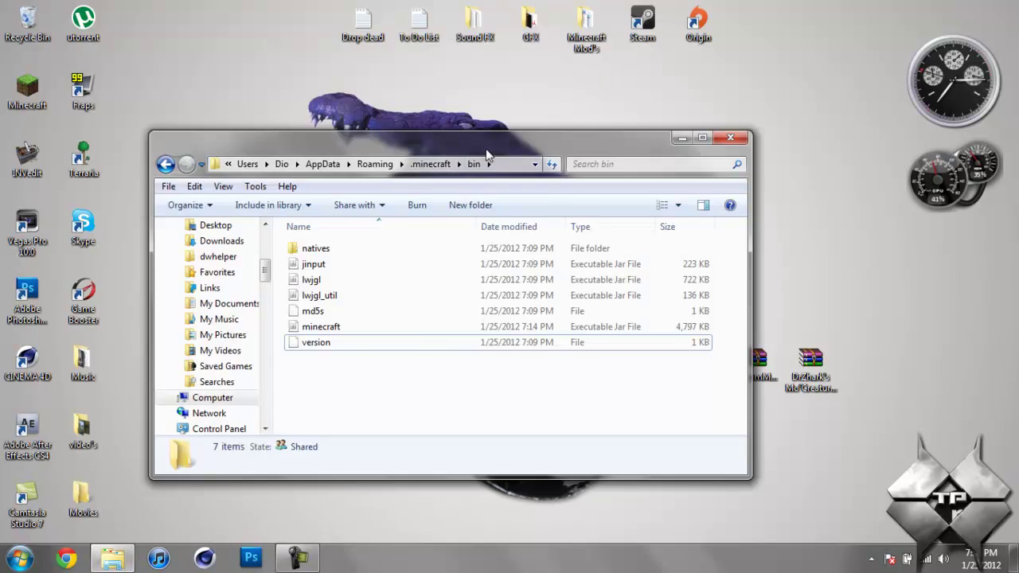
left_click_drag(478, 143, 2, 134)
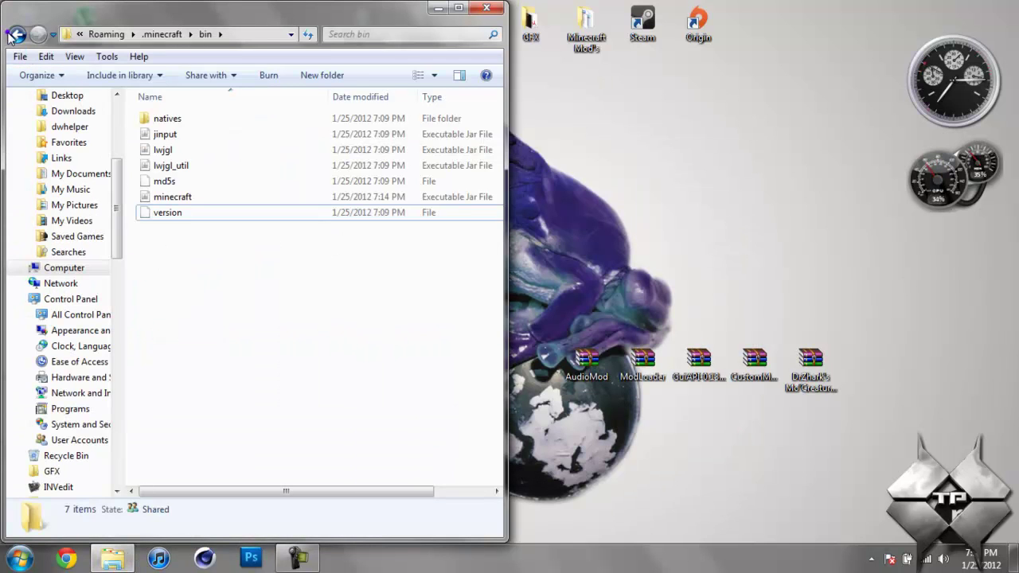
left_click(15, 34)
left_click(310, 319)
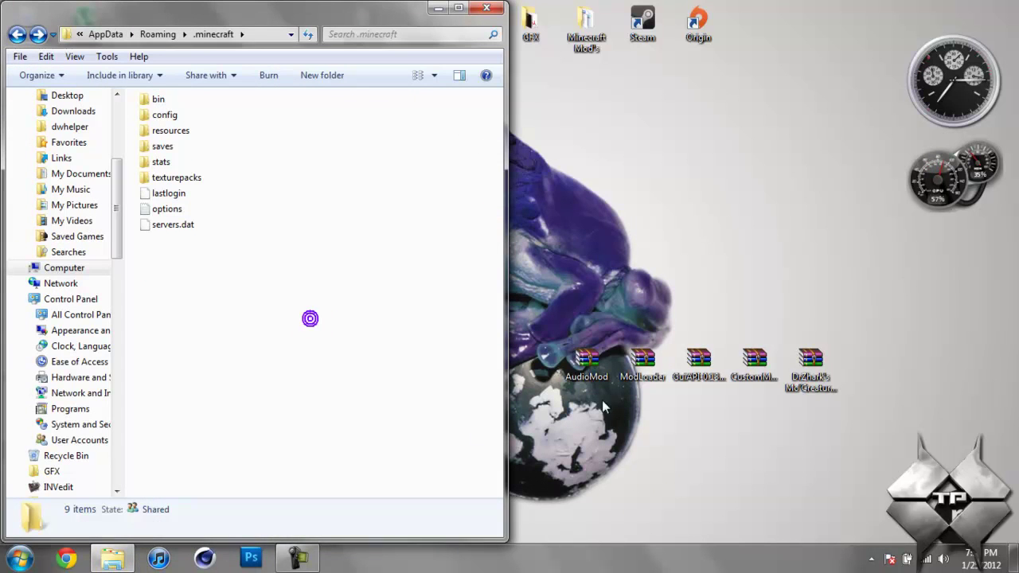
Step: Copy the mods and resources folders from DrZhark's Mo'Creatures Mod v3.2.1.zip into .minecraft, merging the resources folder, and close both windows
double_click(810, 359)
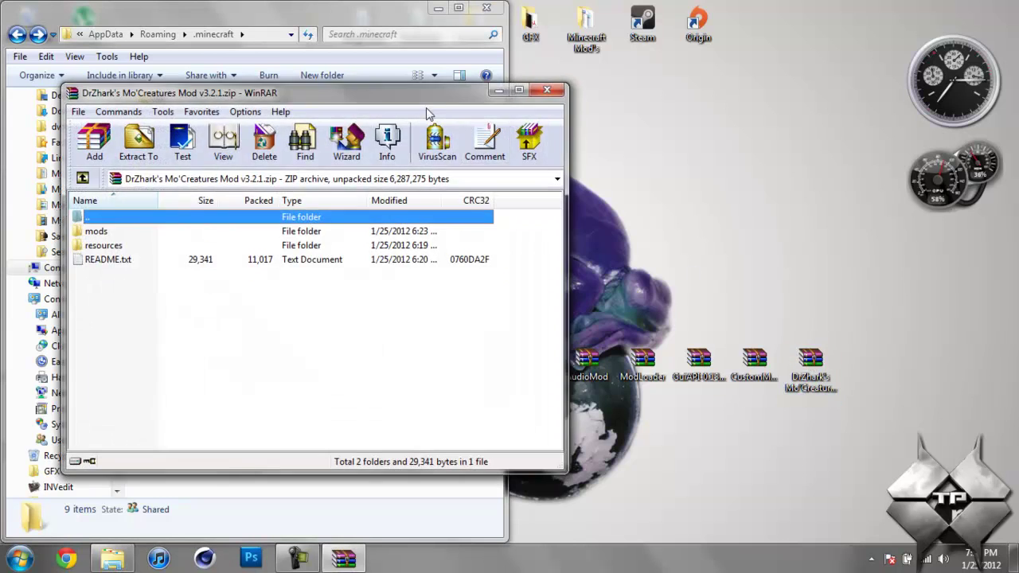
left_click_drag(424, 102, 1018, 159)
left_click(551, 151)
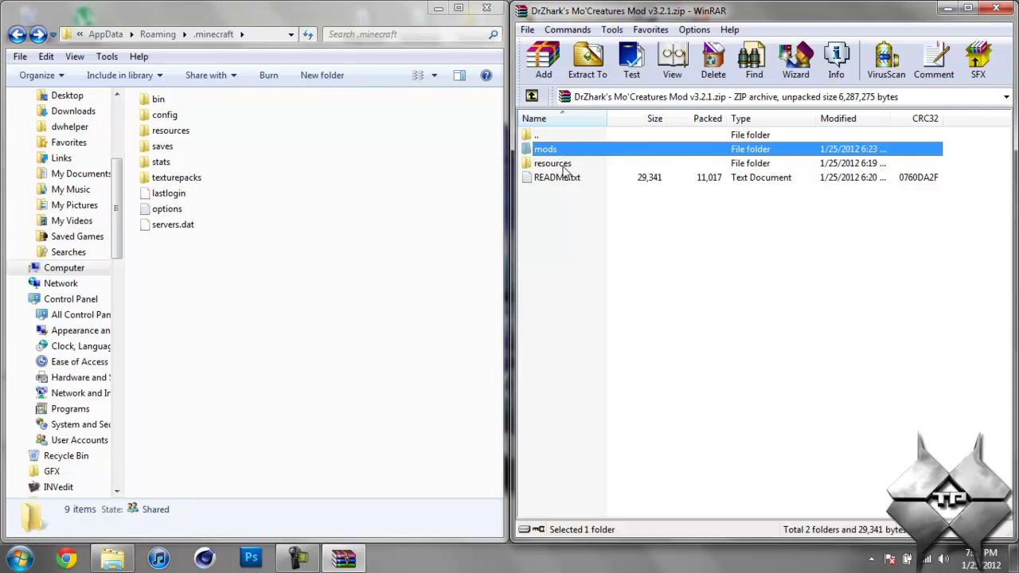
left_click(559, 165, "shift")
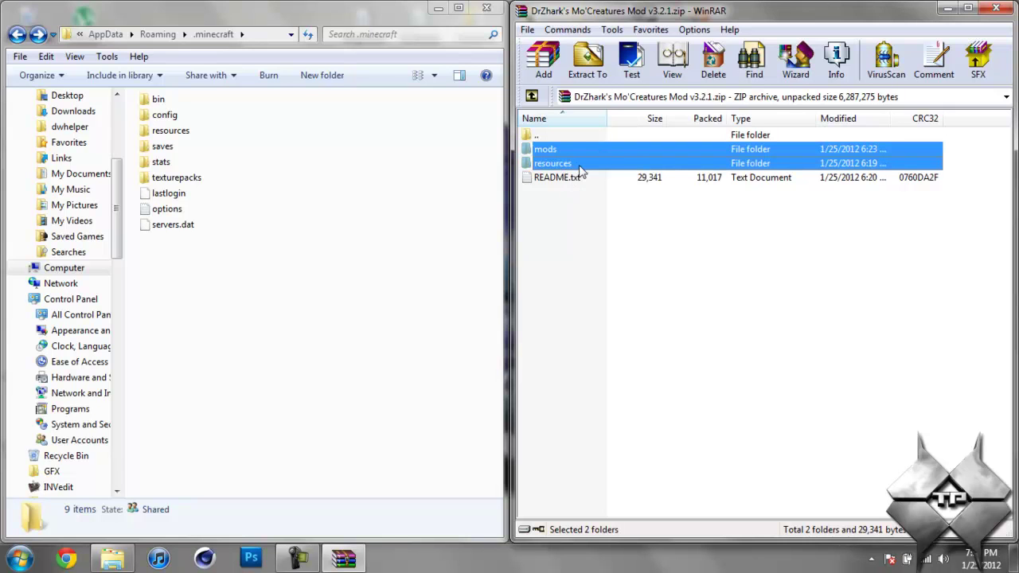
left_click_drag(613, 154, 277, 209)
left_click_drag(272, 300, 278, 309)
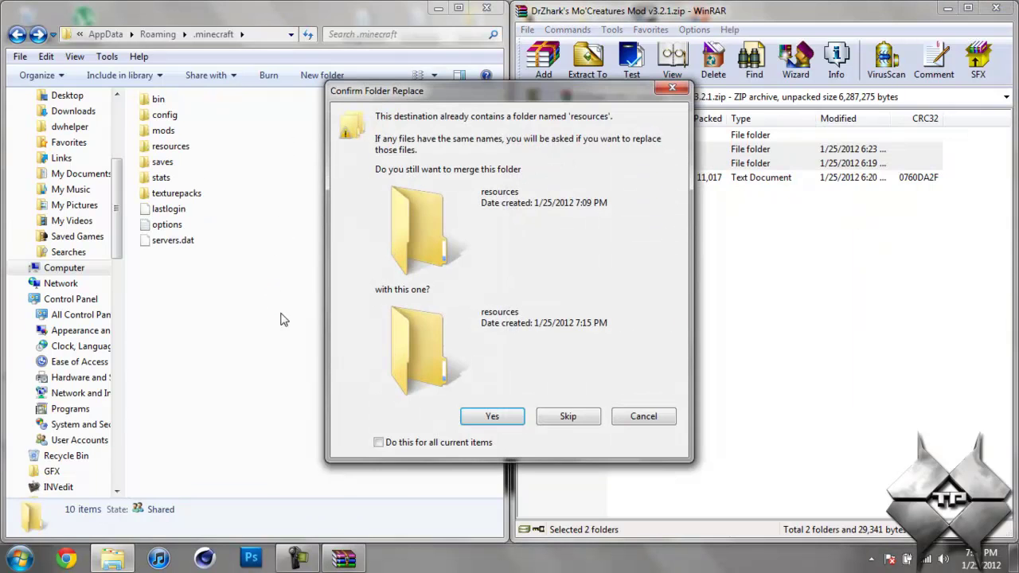
left_click(516, 422)
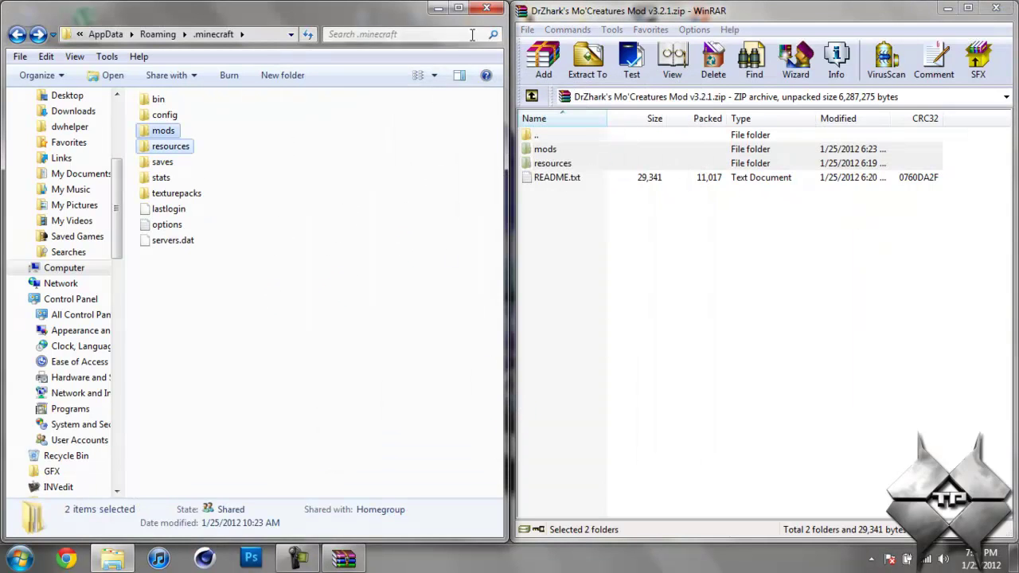
left_click(487, 8)
left_click(996, 8)
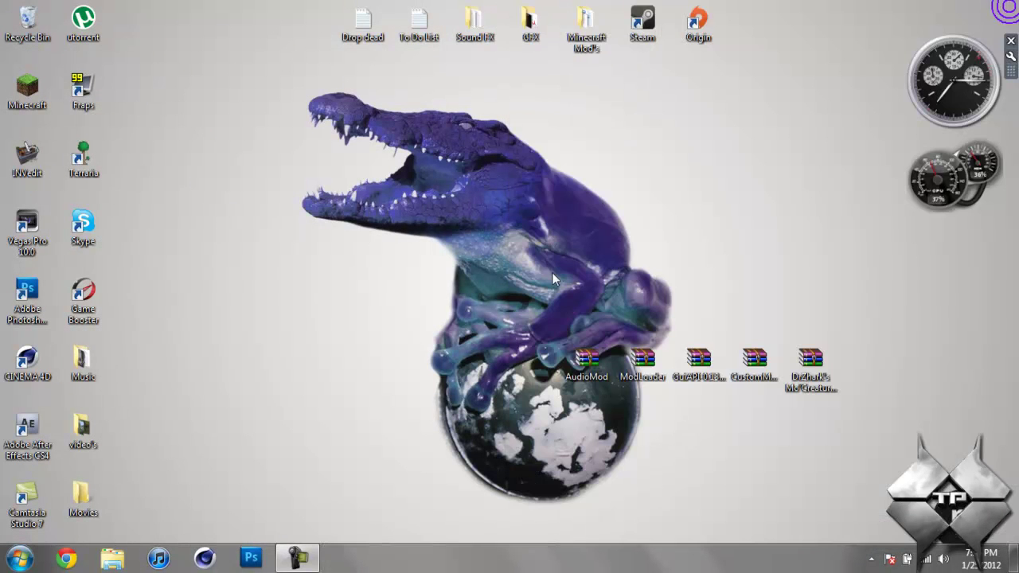